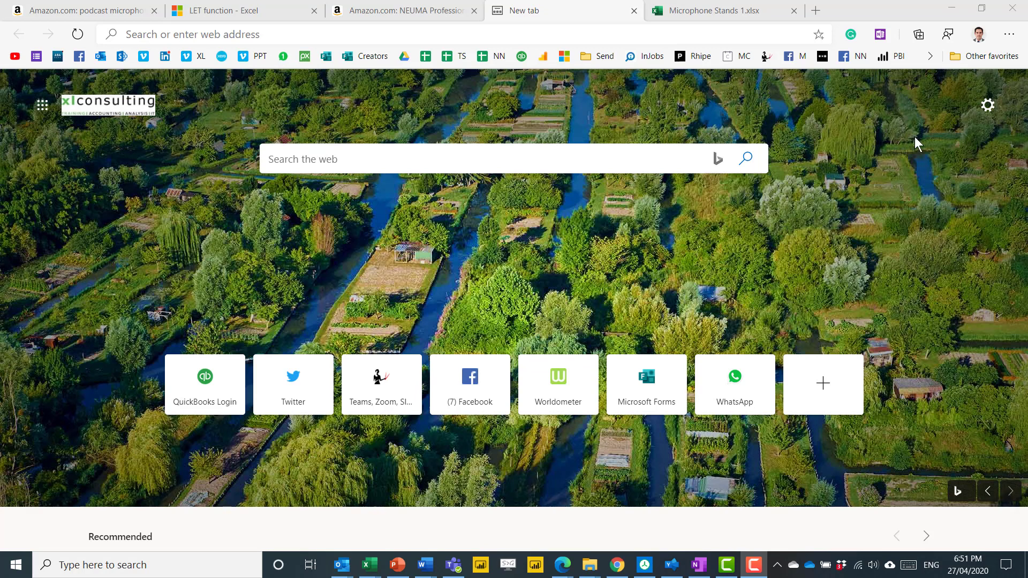
# Step: Open the Coronavirus news collection and add the current WHO advice page to it
pyautogui.click(921, 37)
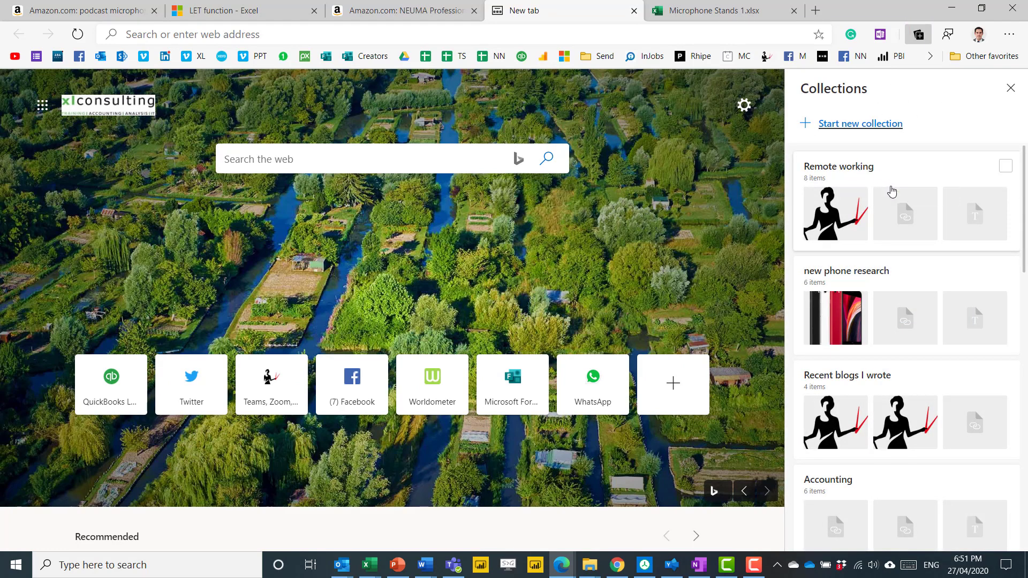
pyautogui.scroll(-7, 856, 374)
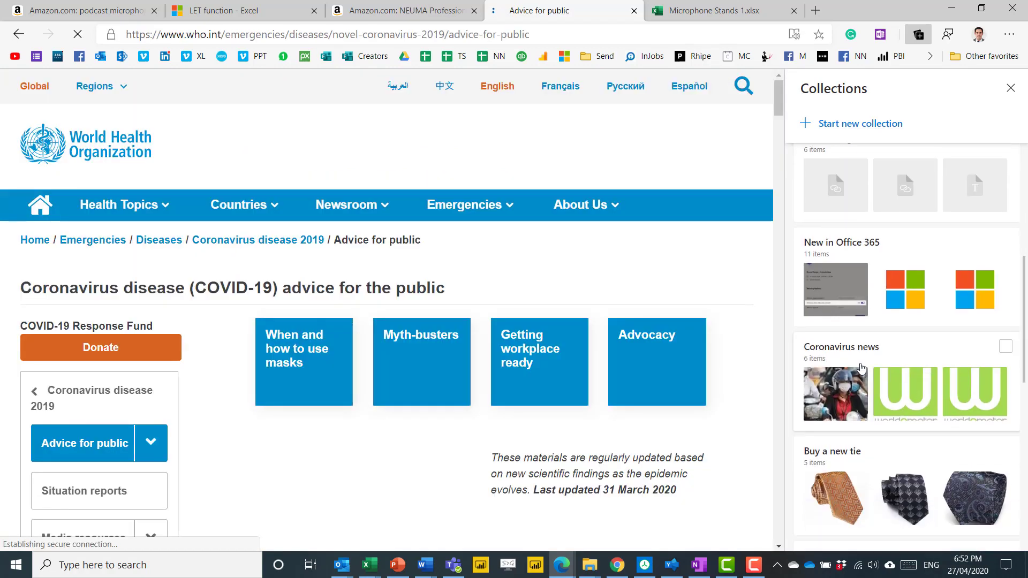
pyautogui.click(851, 331)
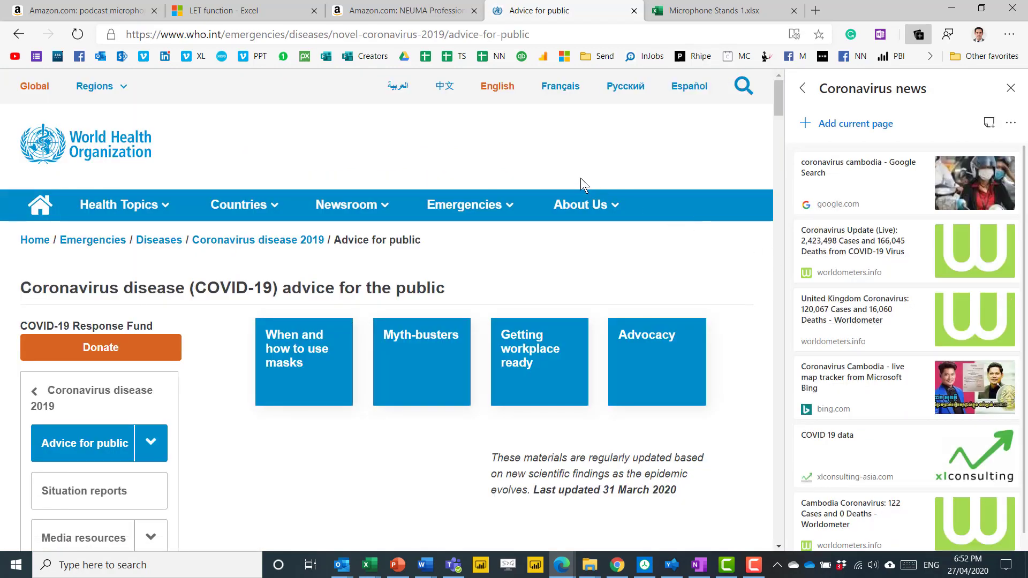
pyautogui.click(833, 128)
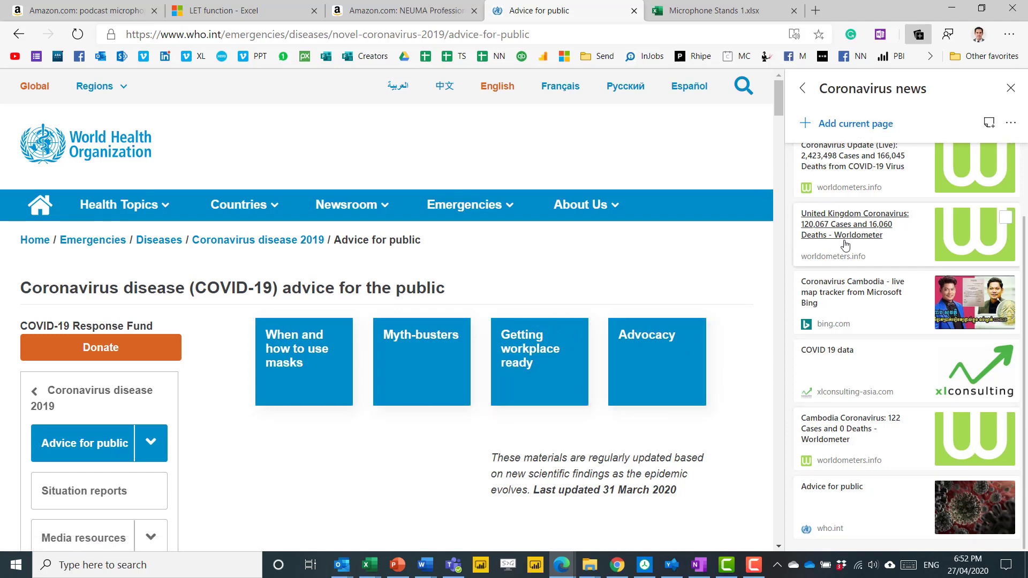
pyautogui.scroll(2, 844, 243)
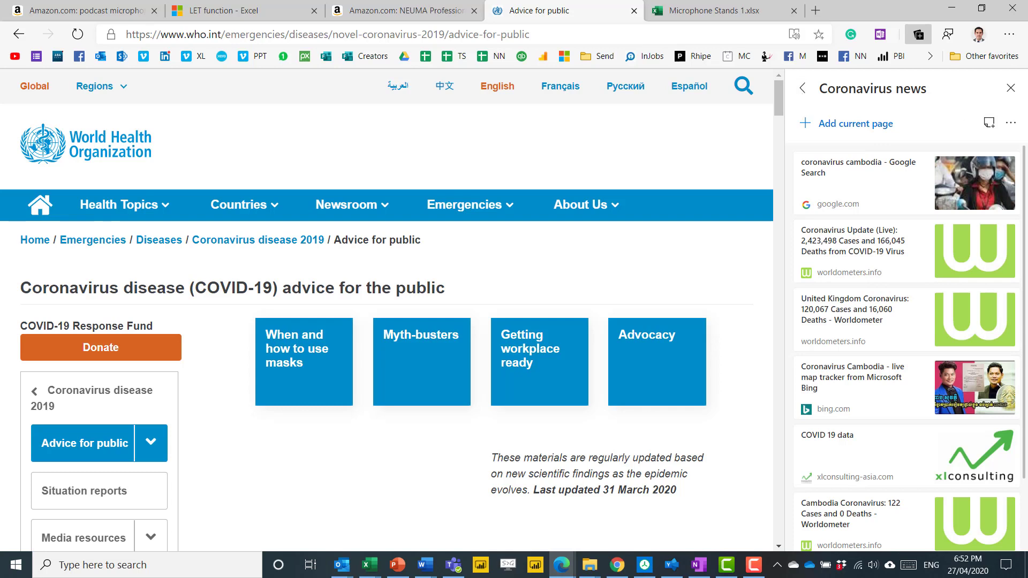
pyautogui.click(1011, 124)
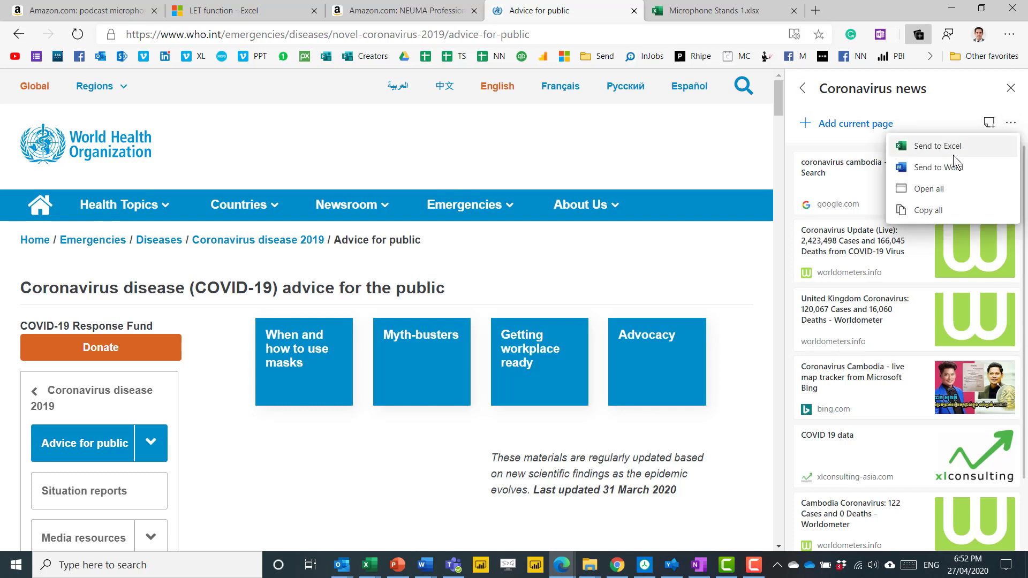
# Step: Open all Coronavirus news pages in a new window and minimize that window
pyautogui.click(936, 196)
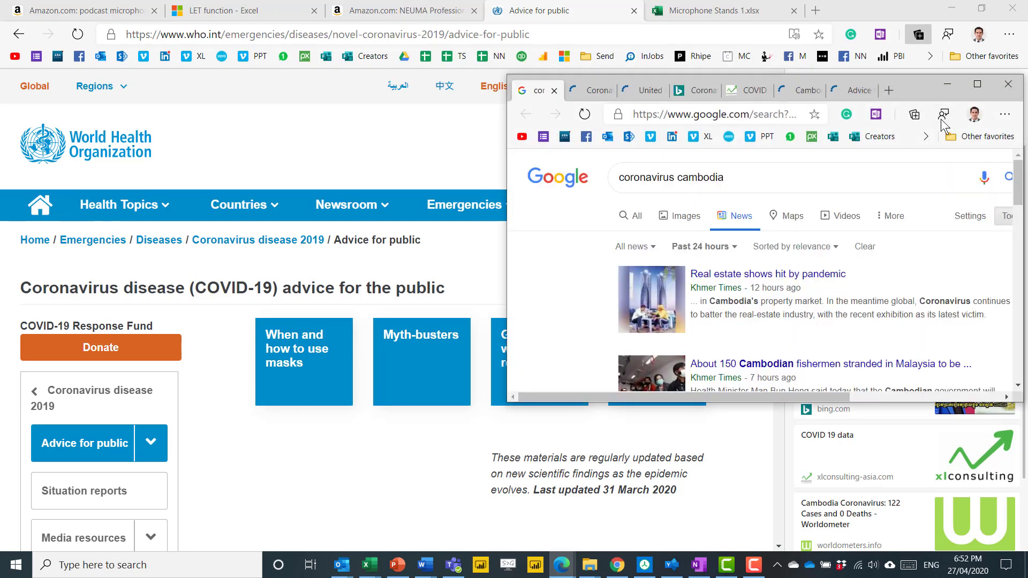
pyautogui.click(947, 84)
pyautogui.click(1010, 123)
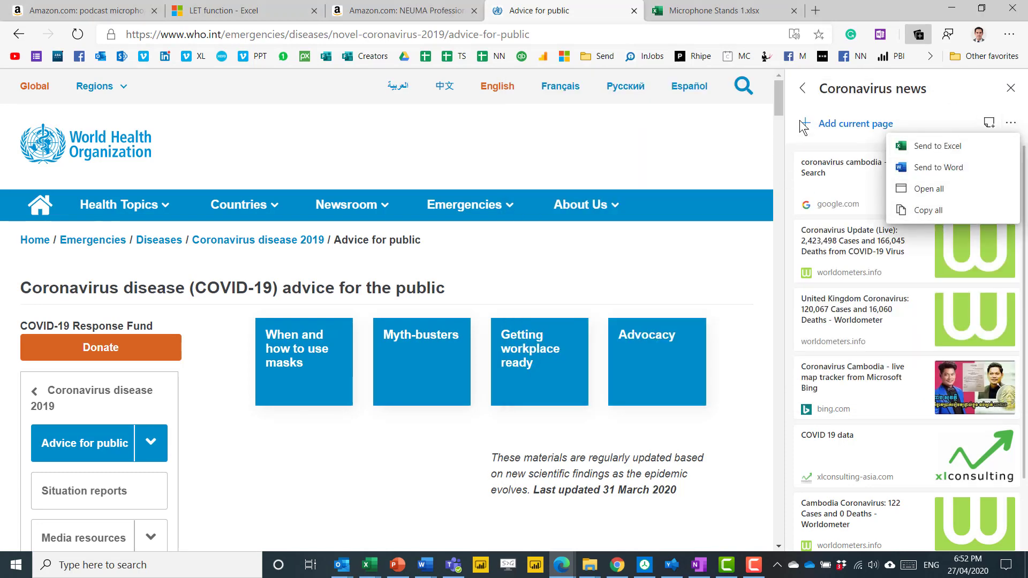
pyautogui.click(801, 88)
# Step: Return to the full Collections list and scroll through it to the Microphone Stands collection
pyautogui.click(803, 88)
pyautogui.scroll(-10, 892, 321)
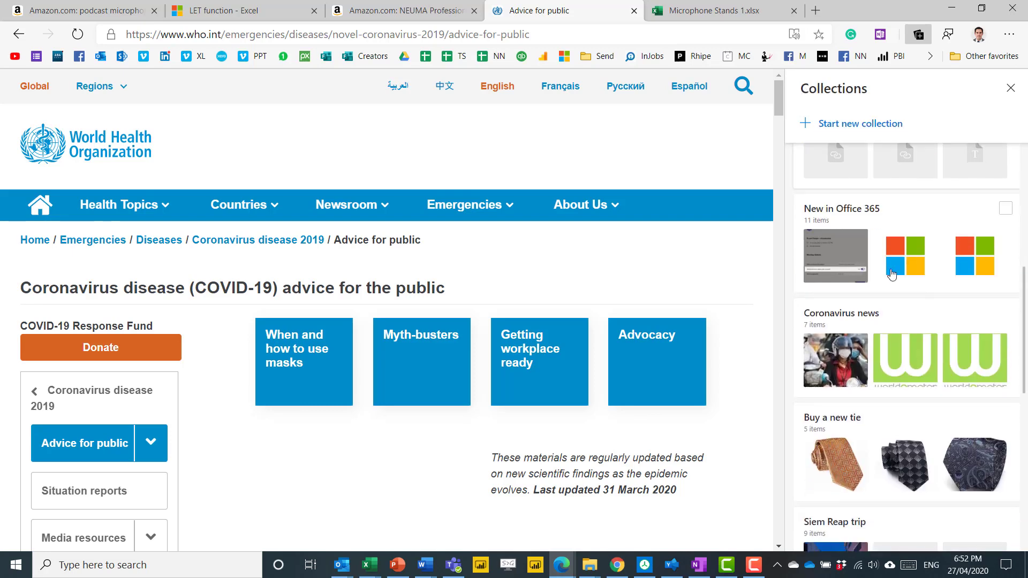
pyautogui.scroll(-5, 891, 364)
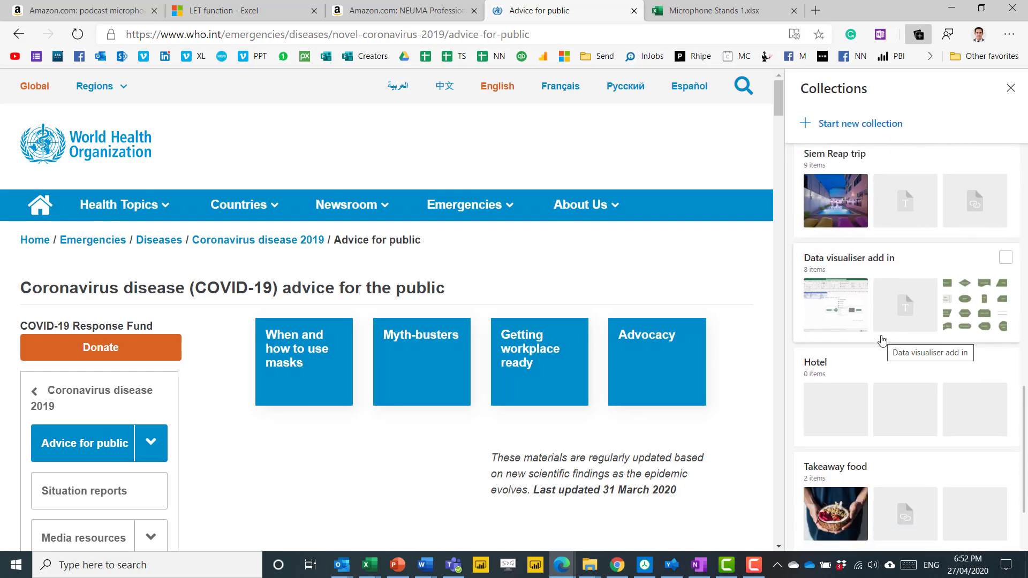
pyautogui.scroll(5, 881, 340)
pyautogui.scroll(-6, 881, 339)
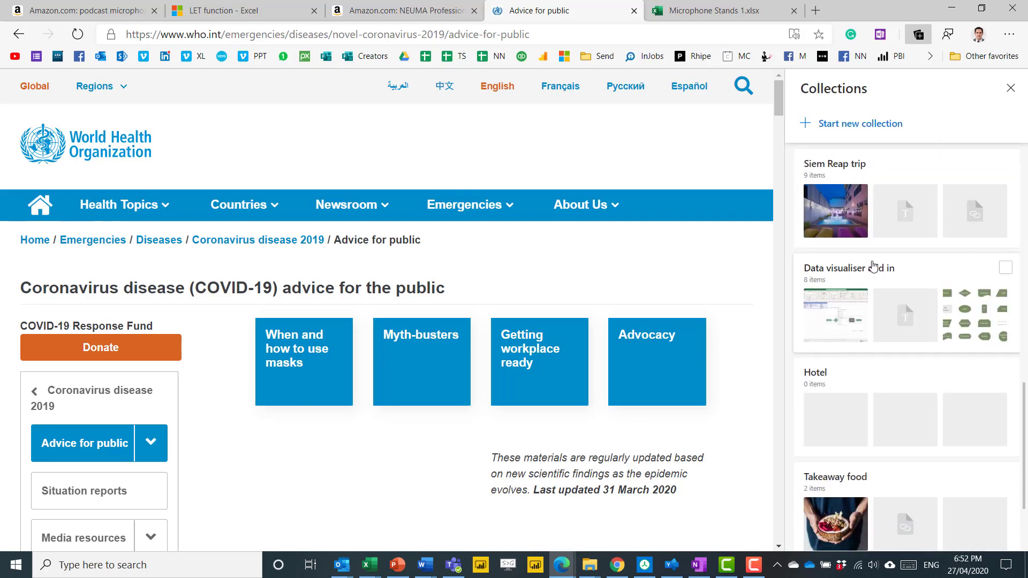
pyautogui.scroll(4, 882, 232)
pyautogui.scroll(2, 900, 295)
pyautogui.scroll(-9, 939, 423)
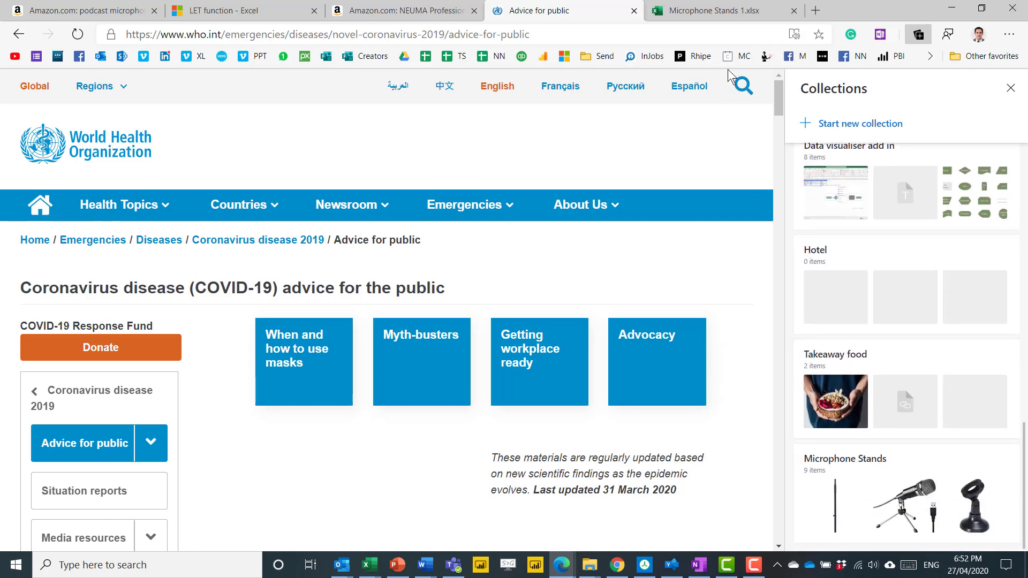
# Step: Switch to the Microphone Stands 1.xlsx workbook and inspect price, reviews, brand and link cells C5–G6
pyautogui.click(701, 10)
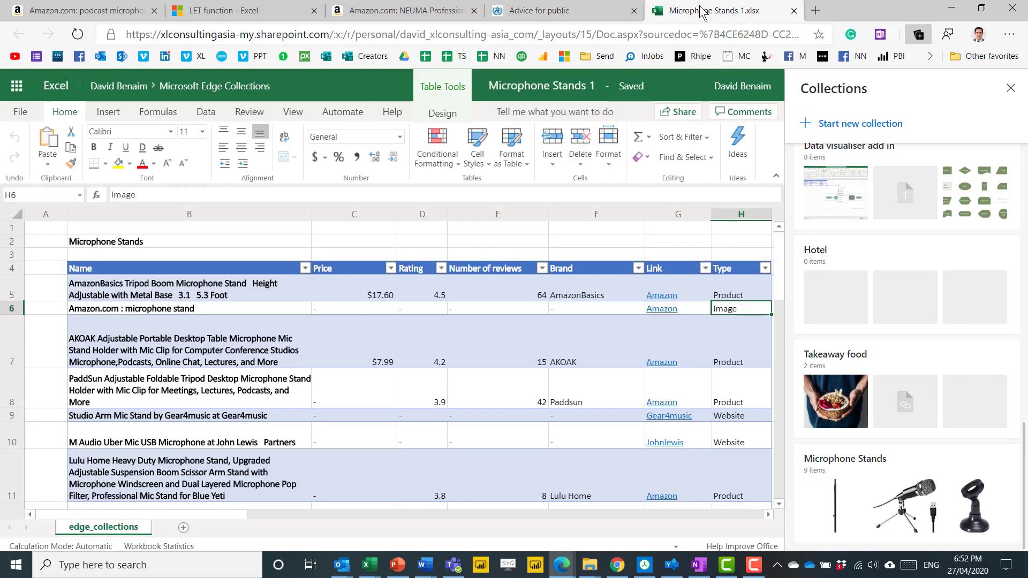
pyautogui.click(475, 254)
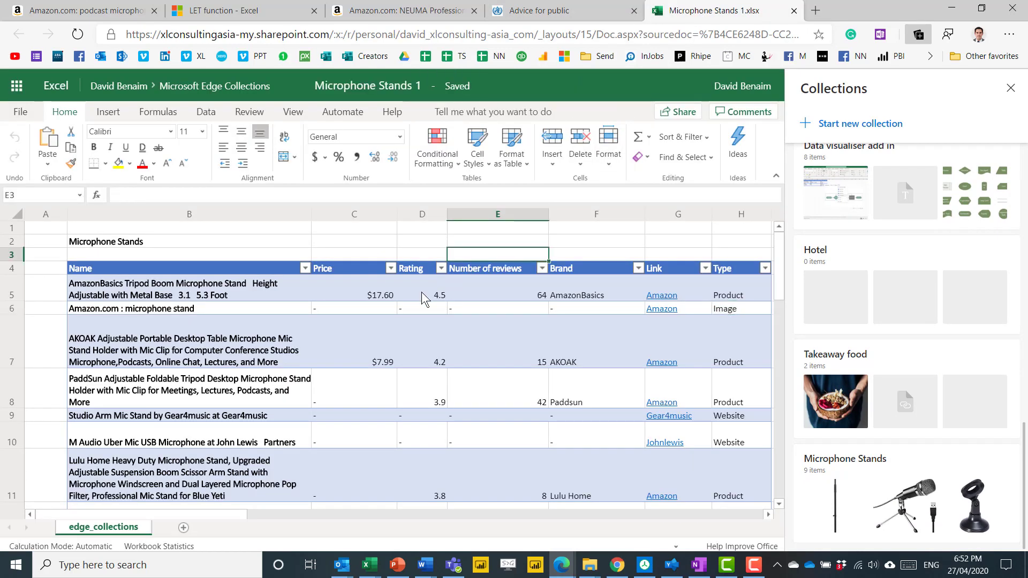
pyautogui.click(375, 298)
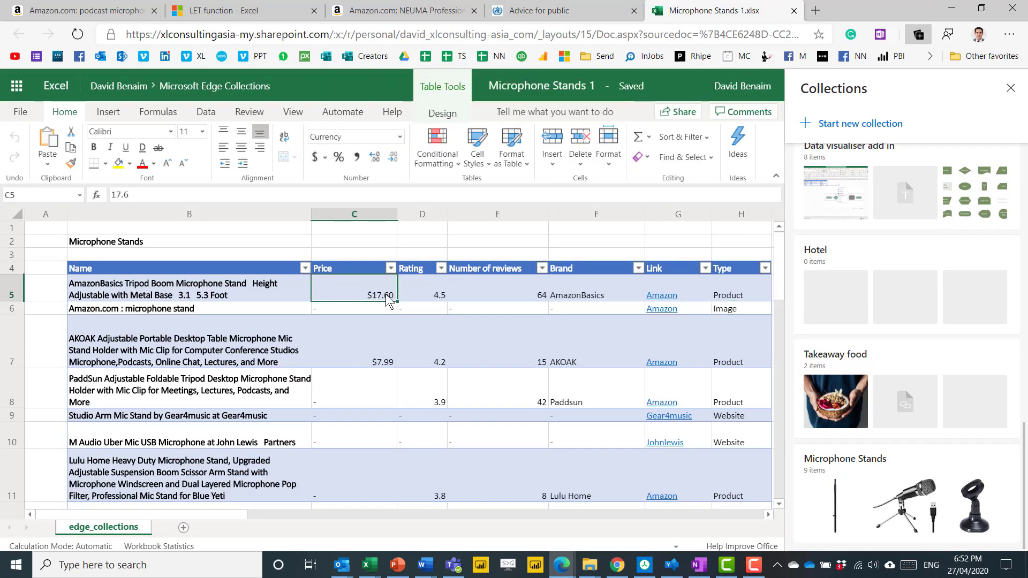
pyautogui.press('Right')
pyautogui.press('Right')
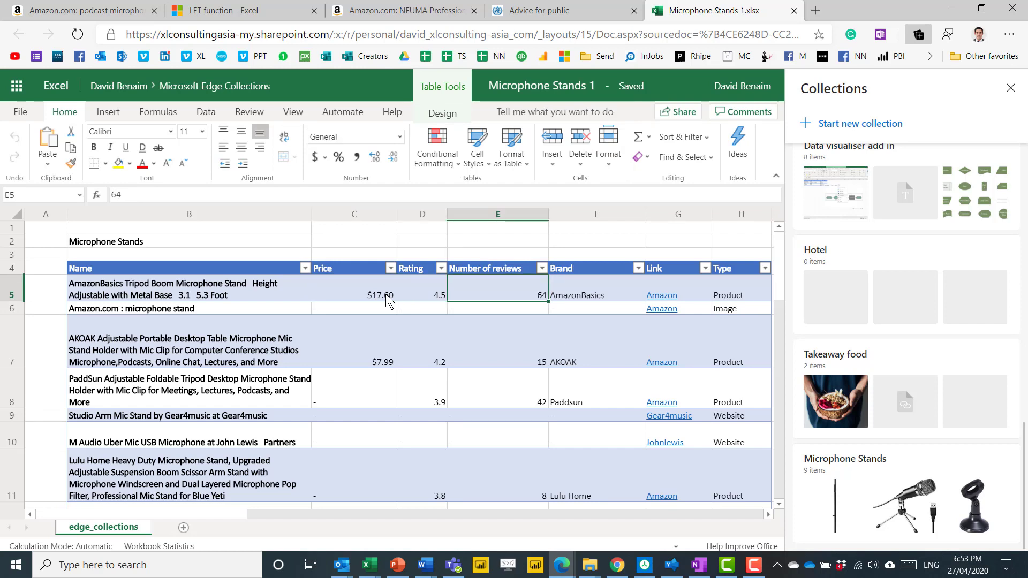
pyautogui.click(608, 286)
pyautogui.press('Down')
pyautogui.press('Right')
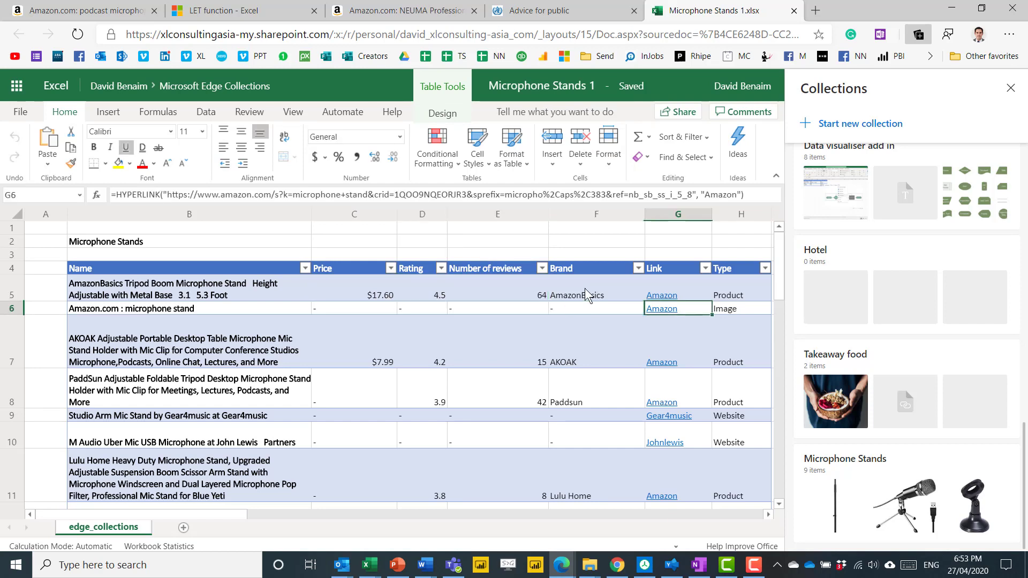
pyautogui.click(633, 242)
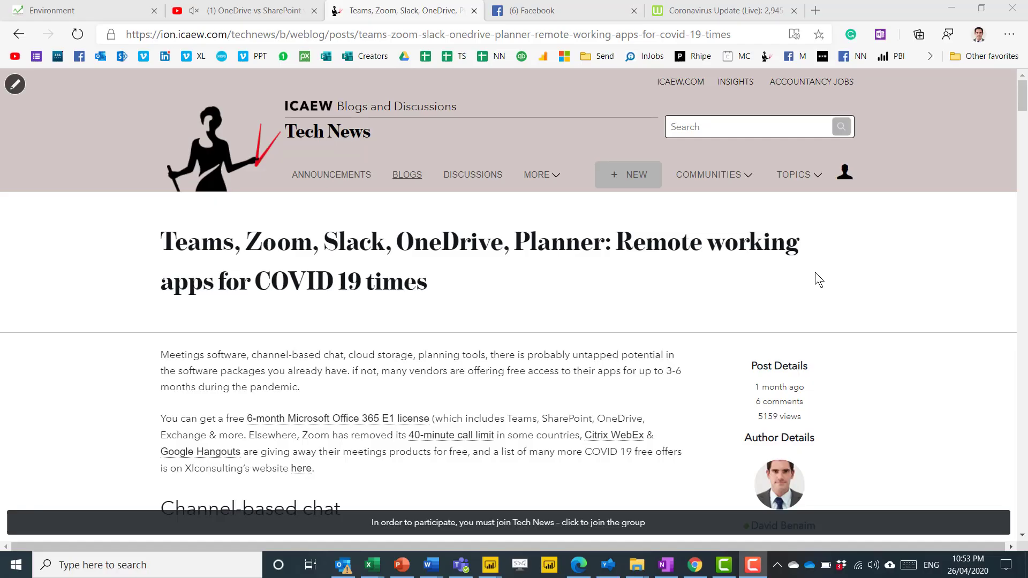
# Step: Mute the OneDrive vs SharePoint vs Teams YouTube tab using its speaker icon
pyautogui.click(195, 11)
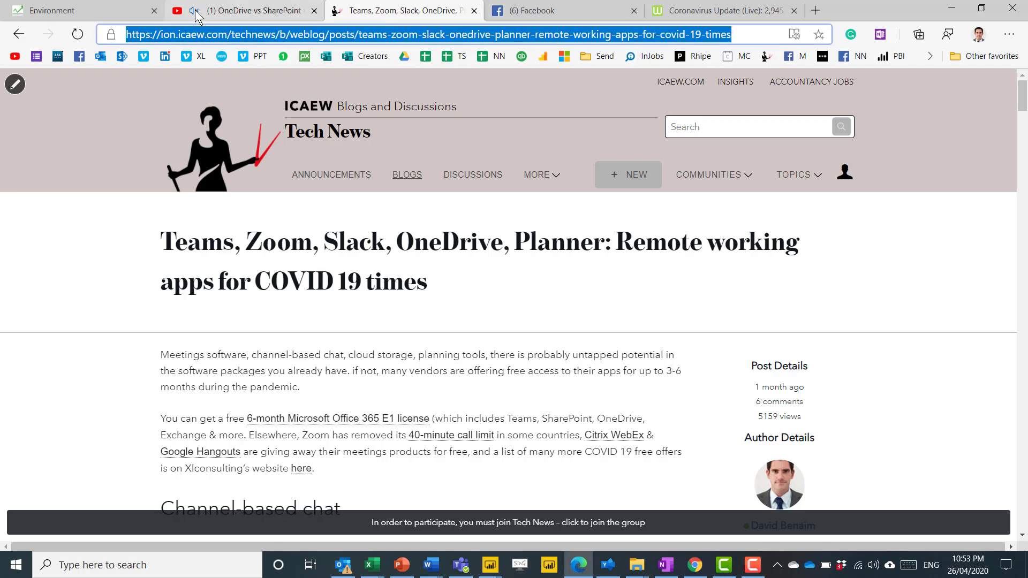
pyautogui.click(194, 11)
pyautogui.click(80, 396)
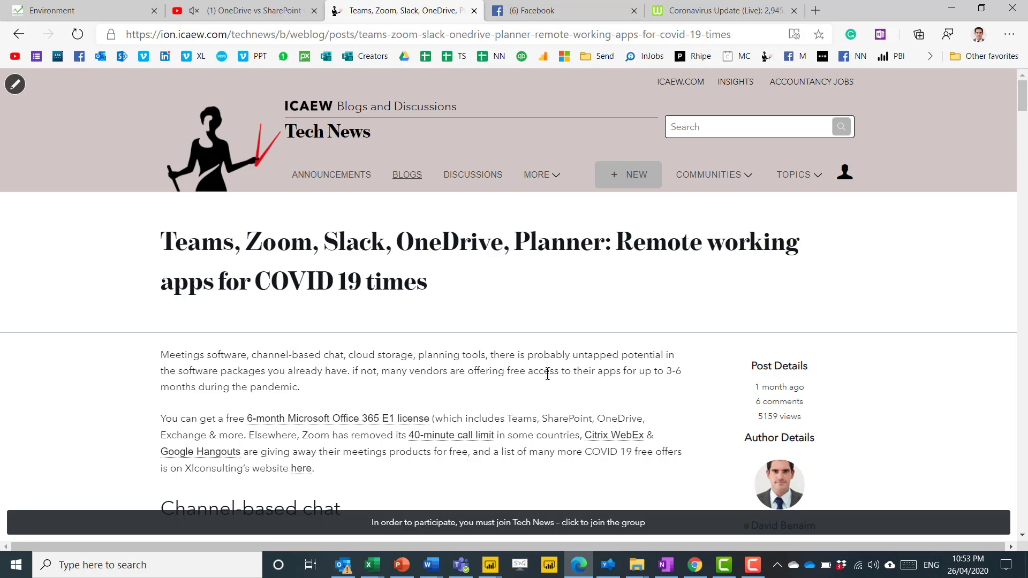
# Step: Snap the Edge Tech News article right and the Chrome worldometer window left
pyautogui.press('super+Right')
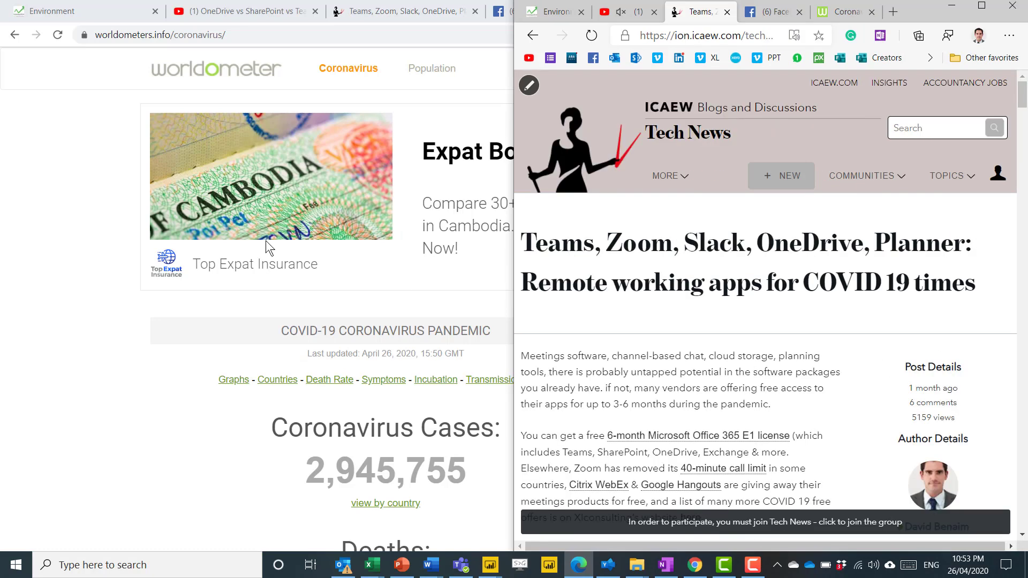
pyautogui.click(177, 360)
pyautogui.press('super+Left')
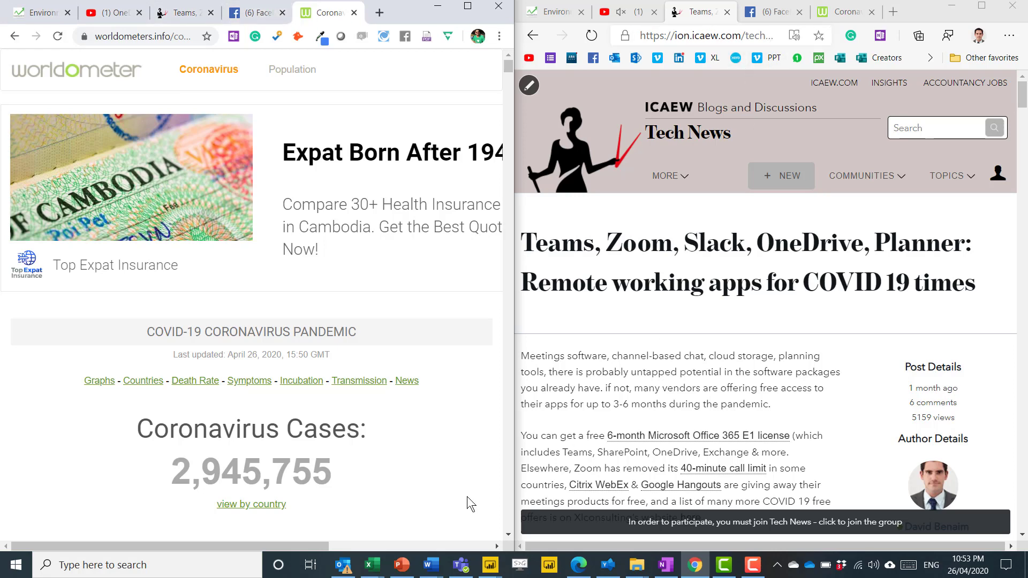
# Step: Compare Chrome's 847 MB with Edge's 441 MB memory use in Task Manager, then close it
pyautogui.hotkey('ctrl', 'shift', 'Escape')
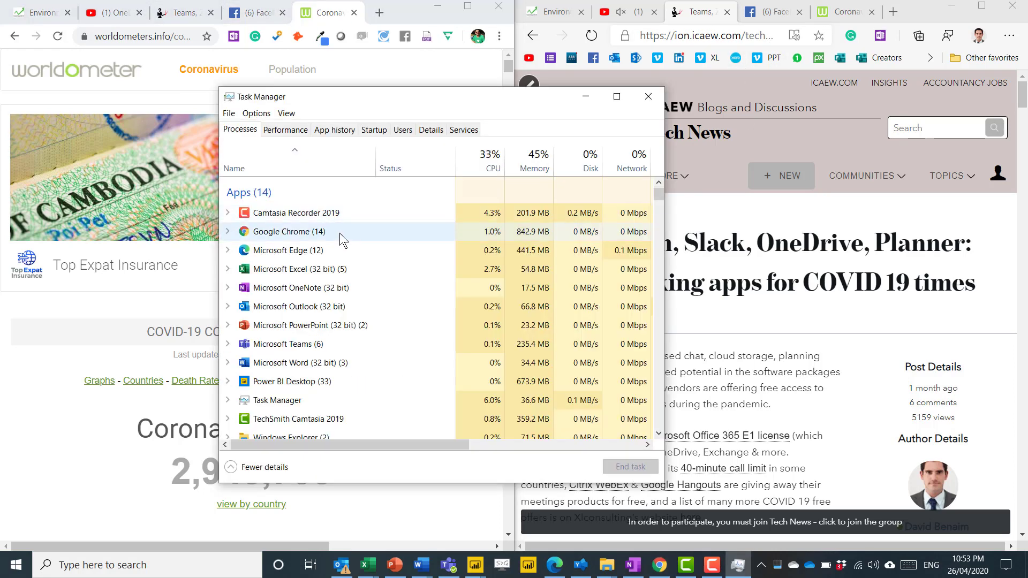
pyautogui.click(339, 237)
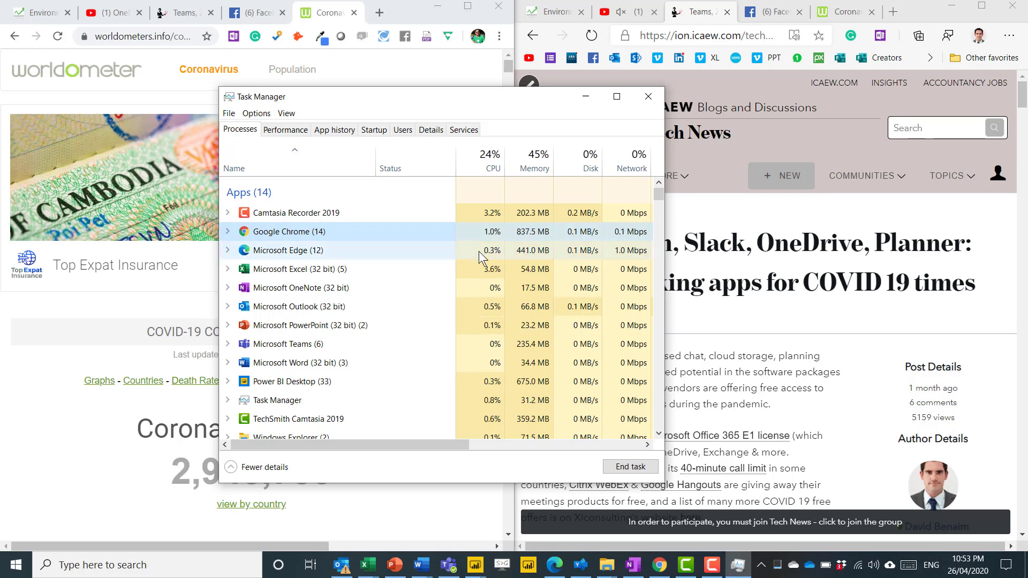
pyautogui.click(648, 96)
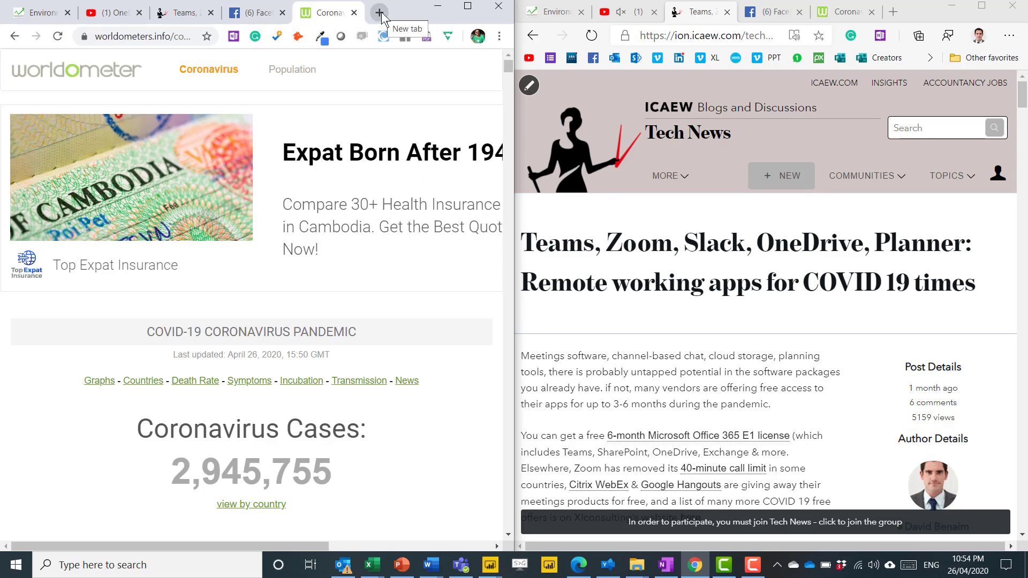
# Step: Disconnect Wi‑Fi and try loading the pasted article URL in new Edge and Chrome tabs
pyautogui.click(968, 565)
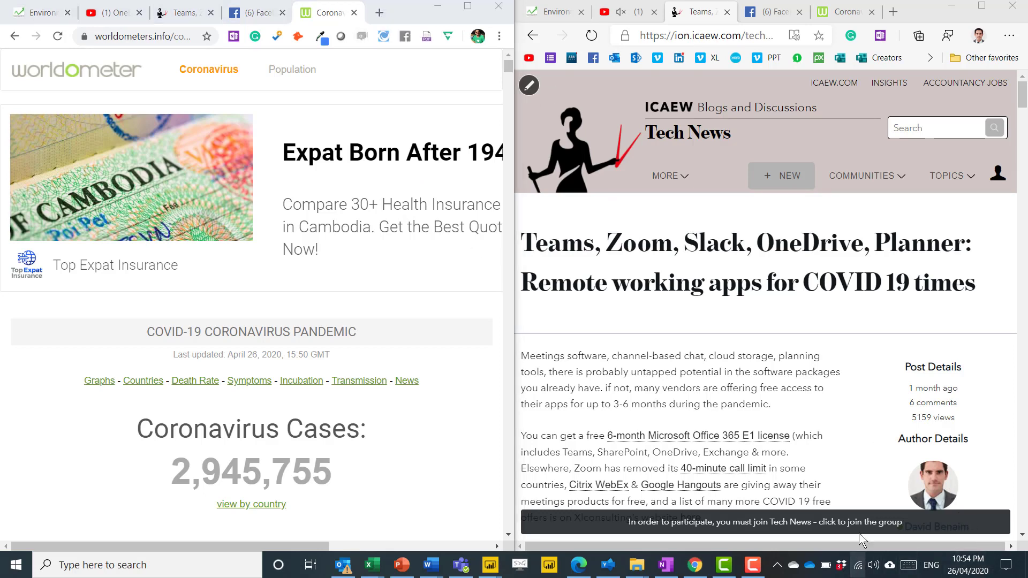
pyautogui.click(952, 255)
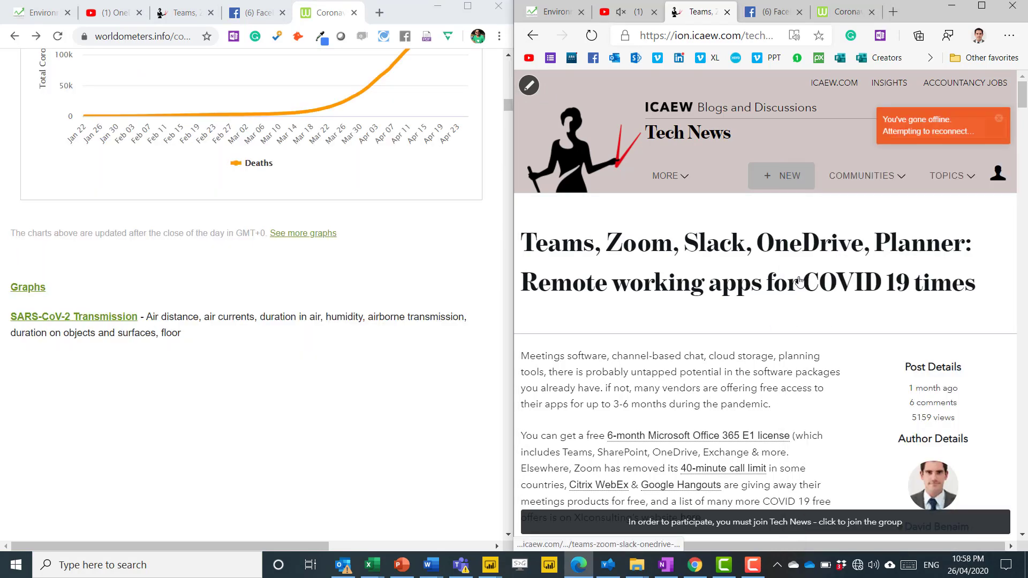
pyautogui.click(892, 11)
pyautogui.hotkey('ctrl', 'v')
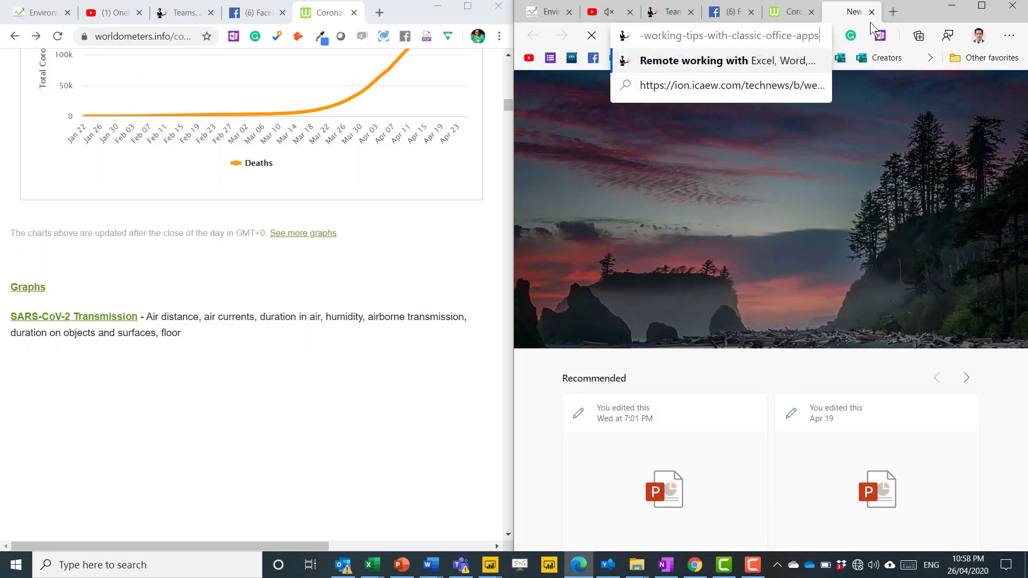
pyautogui.press('Return')
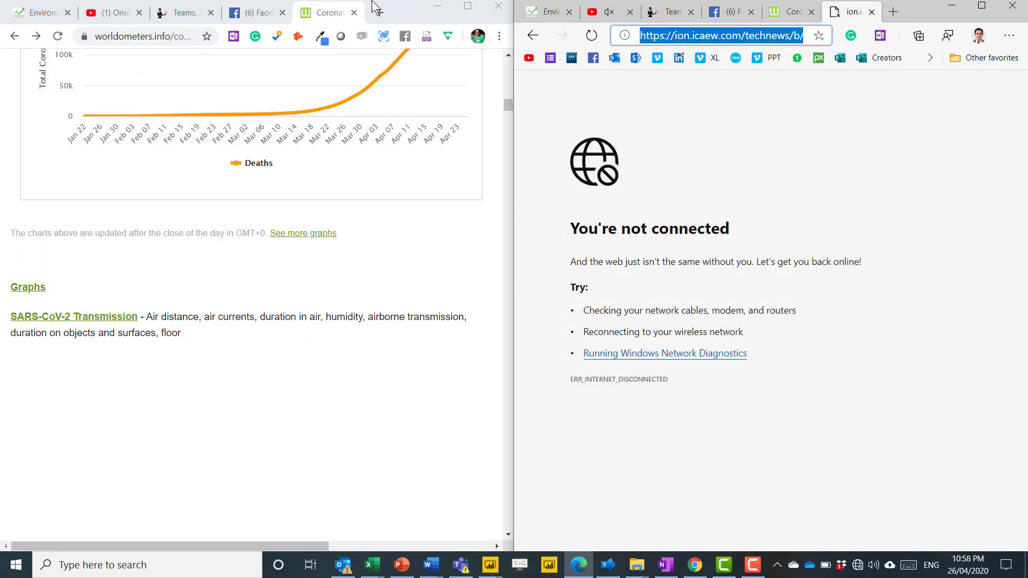
pyautogui.click(377, 12)
pyautogui.hotkey('ctrl', 'v')
pyautogui.press('Return')
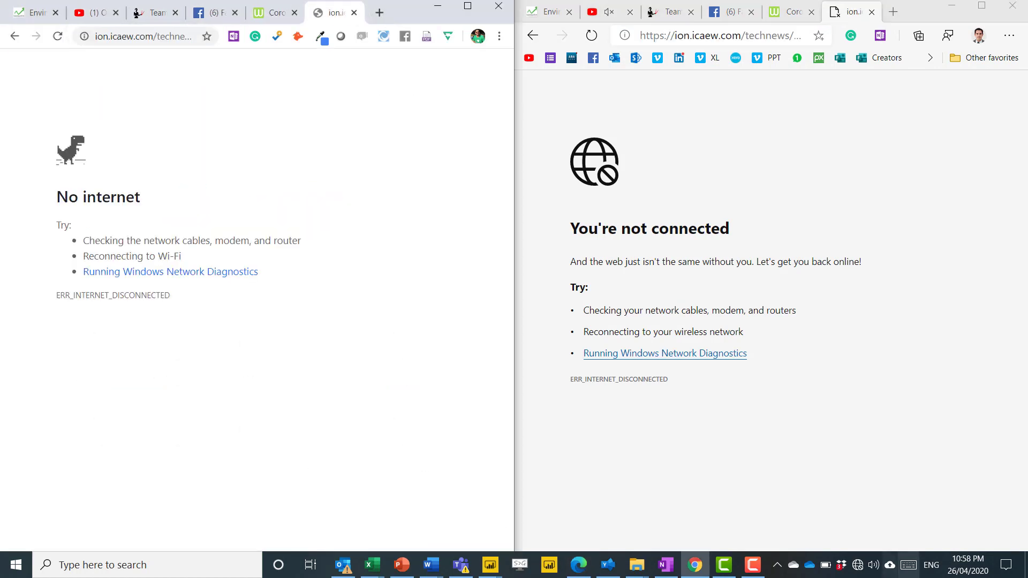
# Step: Reconnect to the RealLife Wi‑Fi network and scroll through the Remote working article
pyautogui.click(857, 565)
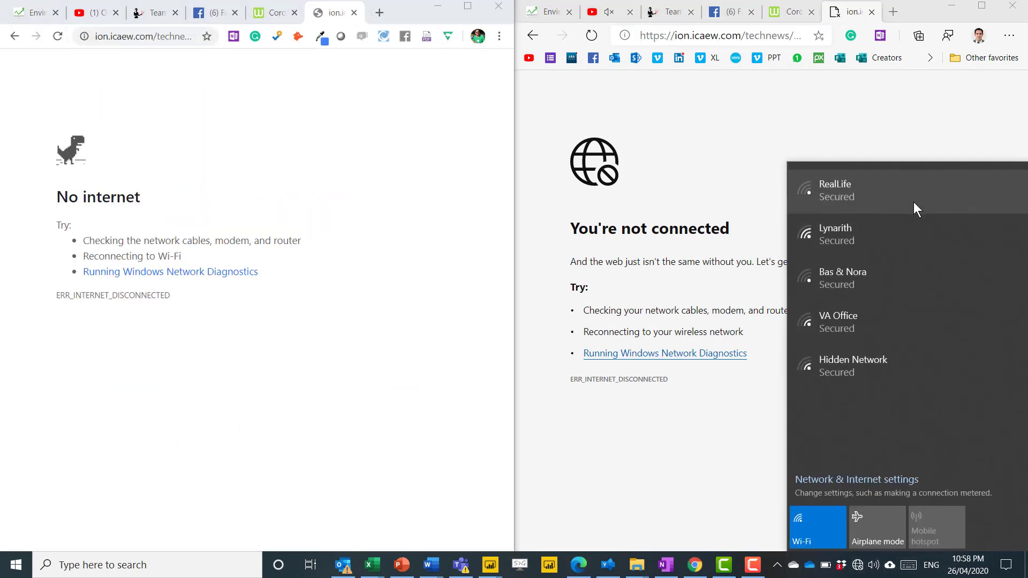
pyautogui.click(913, 201)
pyautogui.click(968, 246)
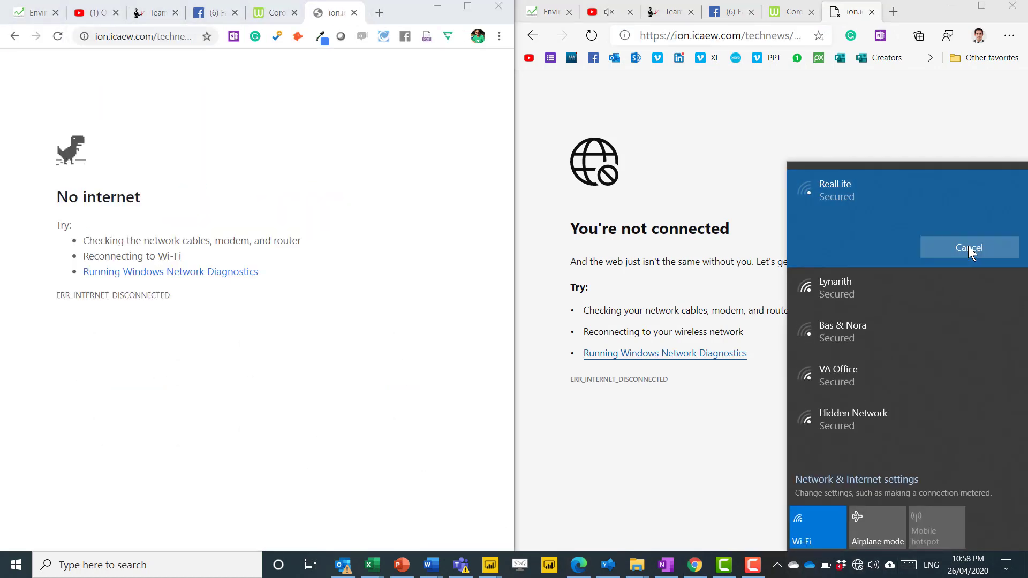
pyautogui.click(435, 187)
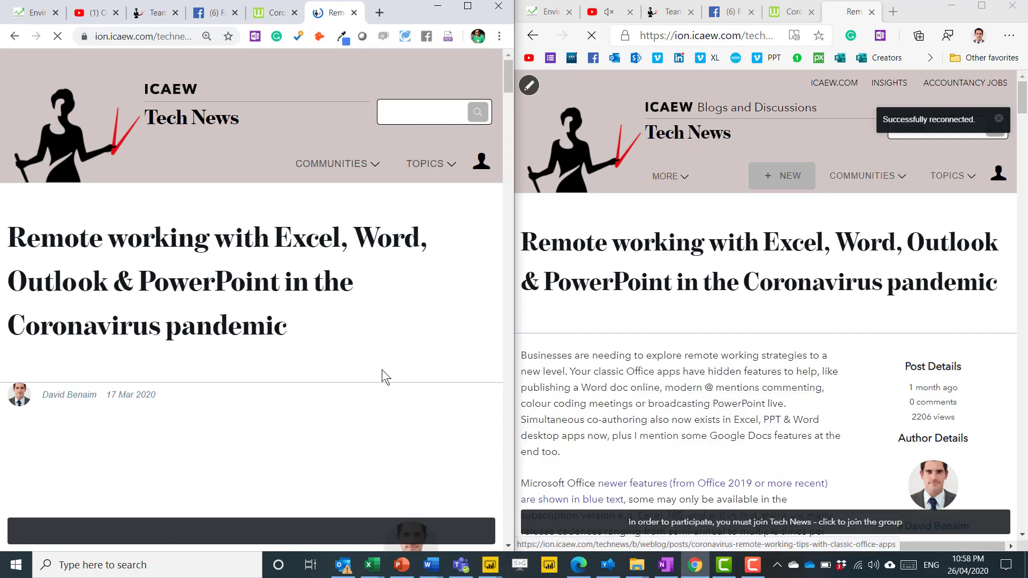
pyautogui.scroll(-2, 307, 348)
pyautogui.scroll(-15, 307, 348)
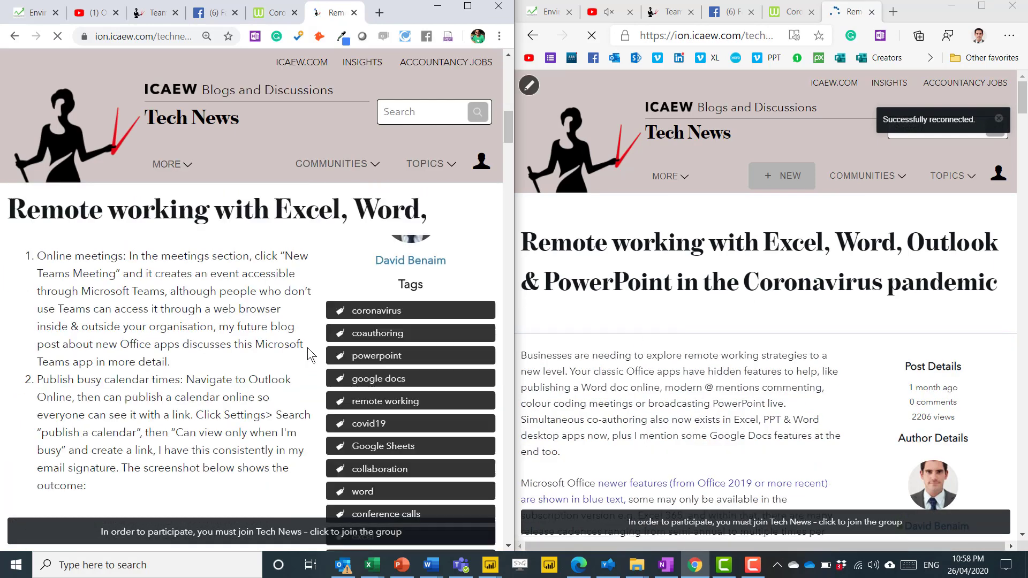
pyautogui.scroll(5, 278, 352)
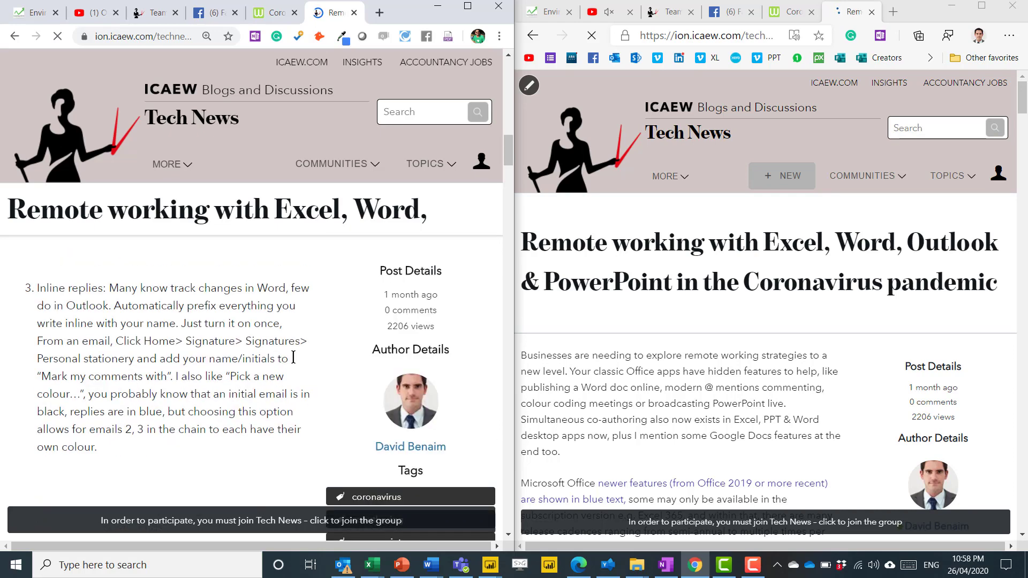
pyautogui.scroll(-10, 621, 333)
pyautogui.scroll(-8, 620, 333)
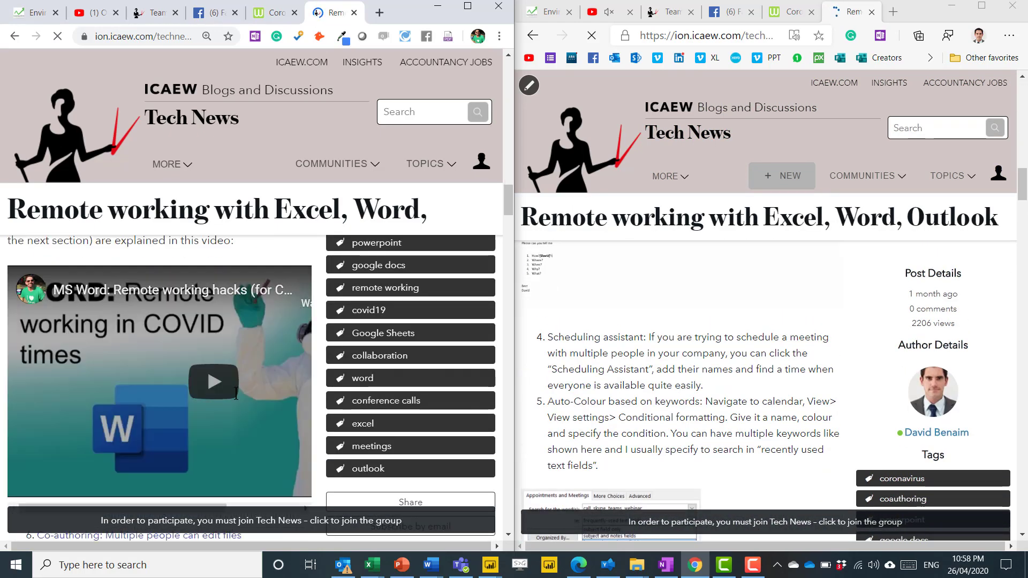
pyautogui.scroll(-10, 235, 394)
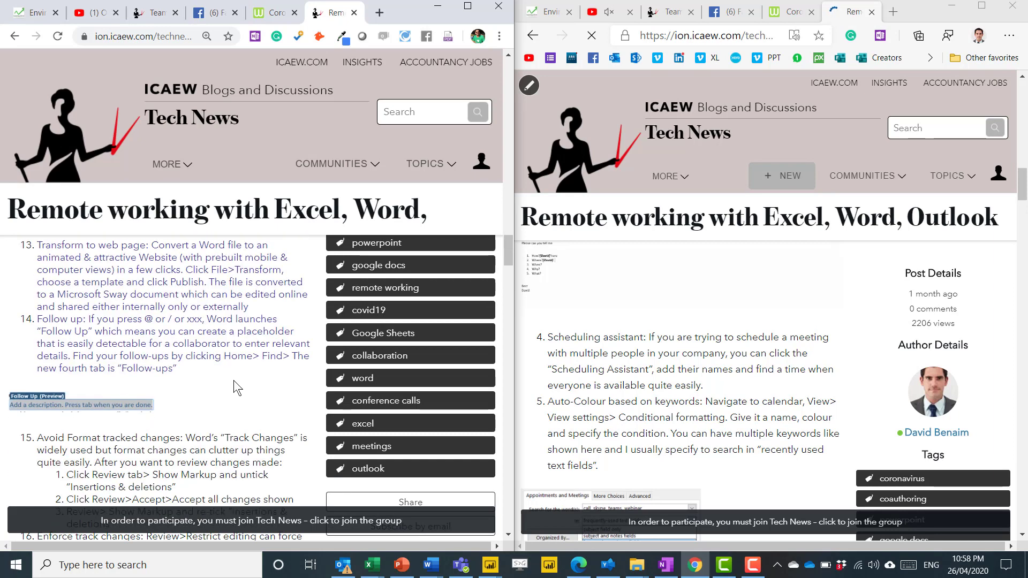
pyautogui.scroll(-15, 234, 380)
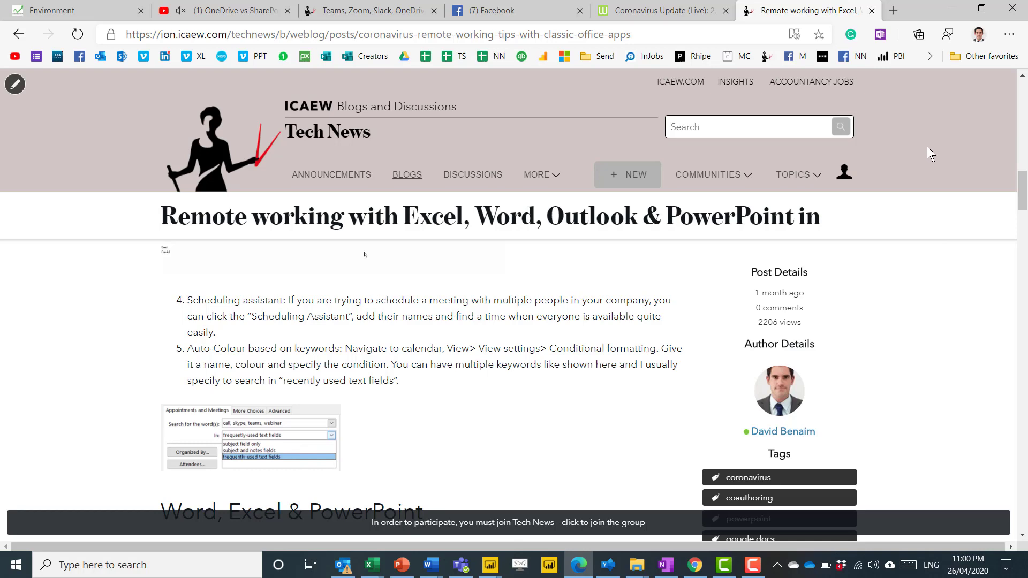
# Step: Open an InPrivate browsing window with Ctrl+Shift+N
pyautogui.hotkey('ctrl', 'shift', 'n')
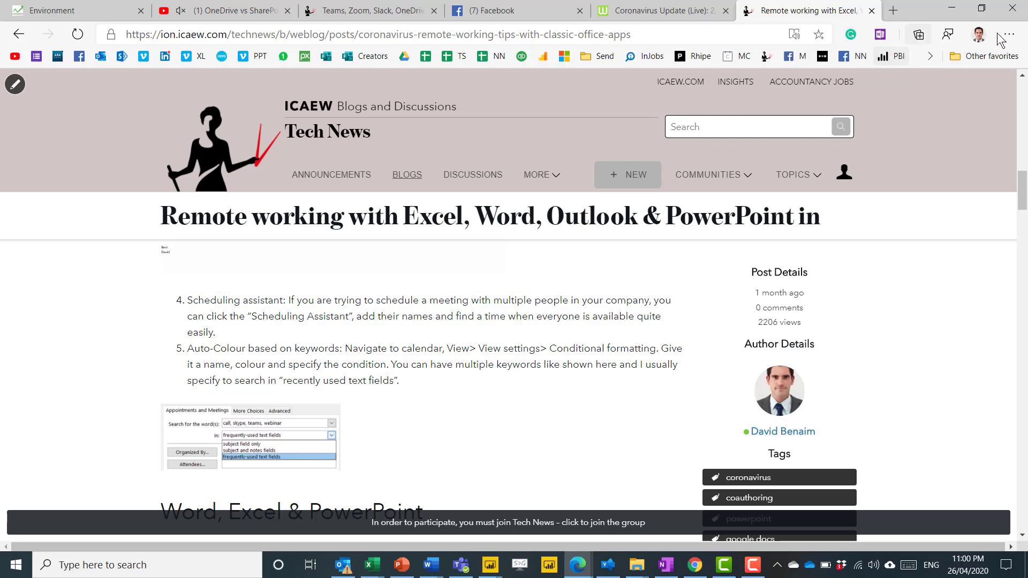
# Step: Review Privacy and services with tracking prevention on Balanced, then open a new tab
pyautogui.click(998, 35)
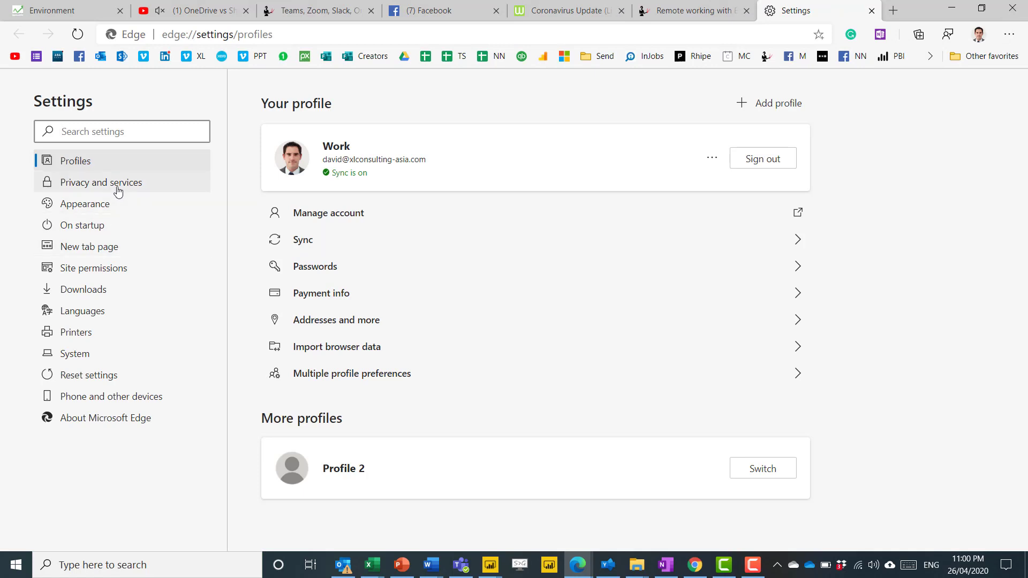
pyautogui.click(118, 188)
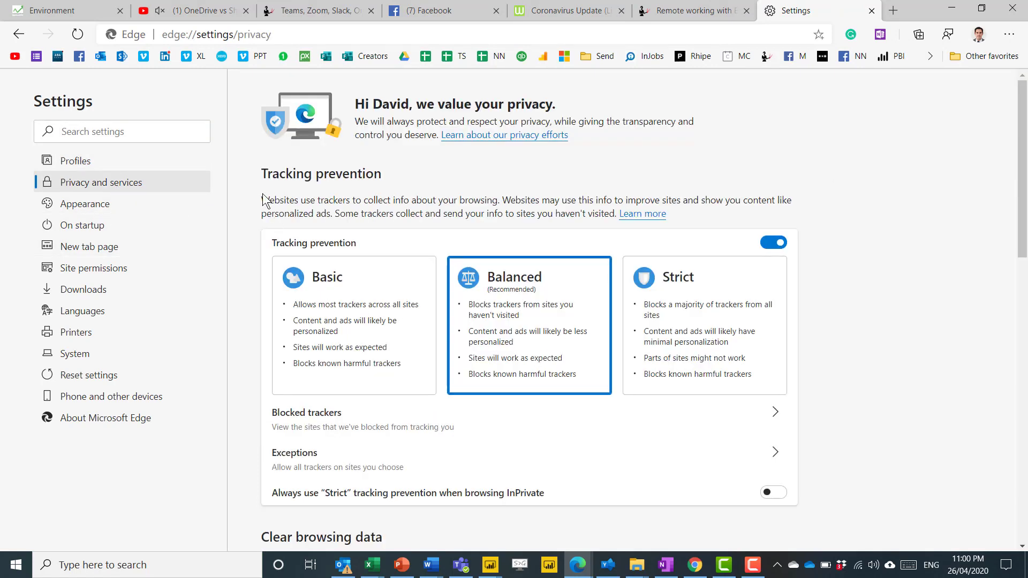
pyautogui.moveTo(264, 199); pyautogui.dragTo(497, 202)
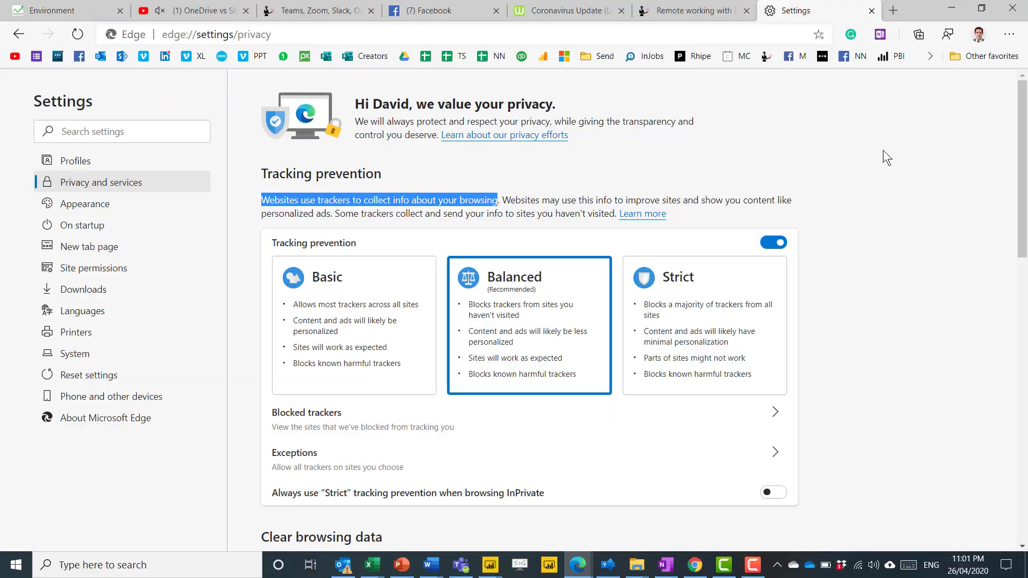
pyautogui.click(892, 10)
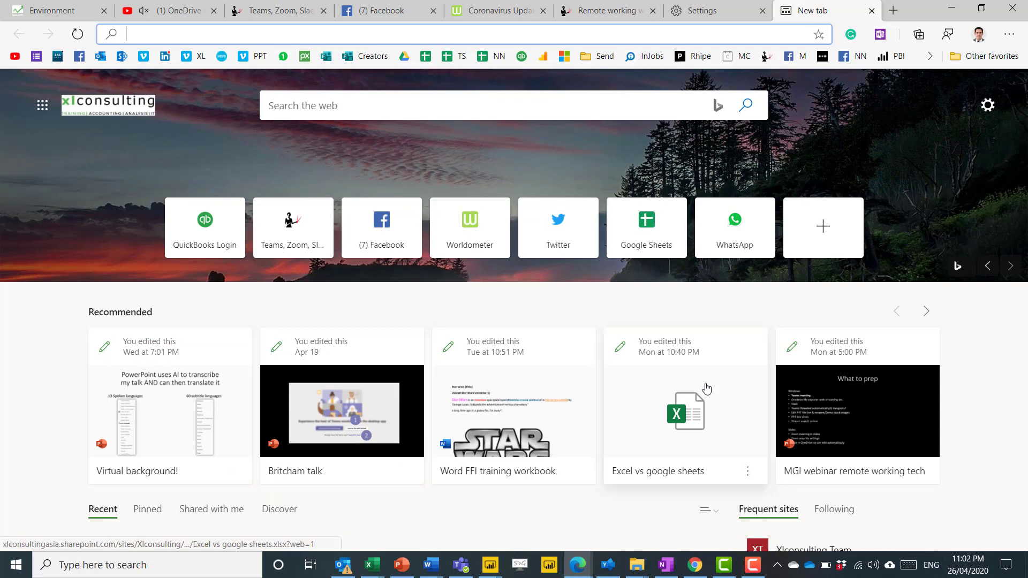
# Step: Try the Focused, Inspirational and Informational layouts, then set page content to Office 365
pyautogui.scroll(-5, 722, 391)
pyautogui.scroll(5, 571, 388)
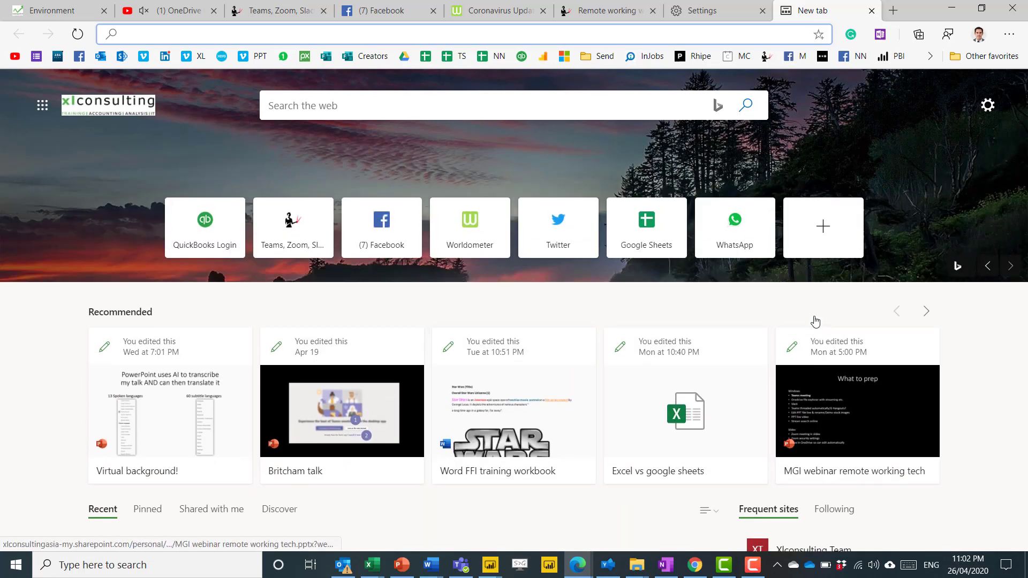
pyautogui.click(988, 106)
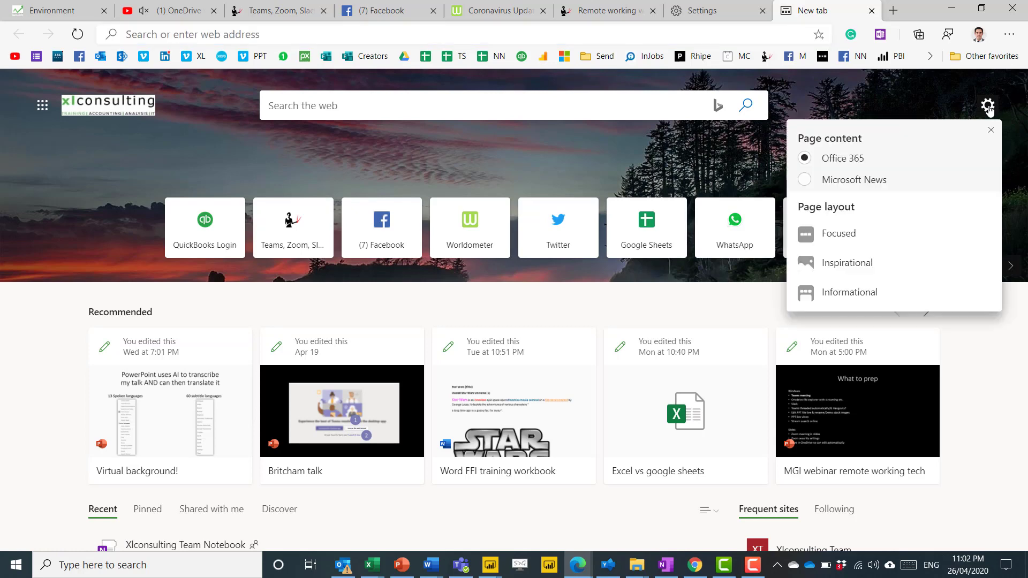
pyautogui.click(804, 180)
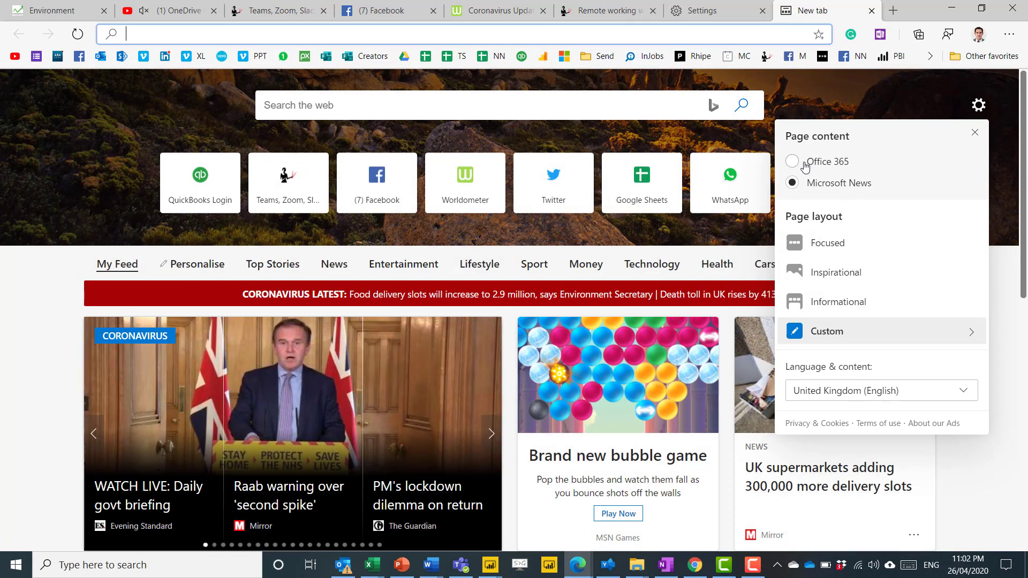
pyautogui.click(822, 244)
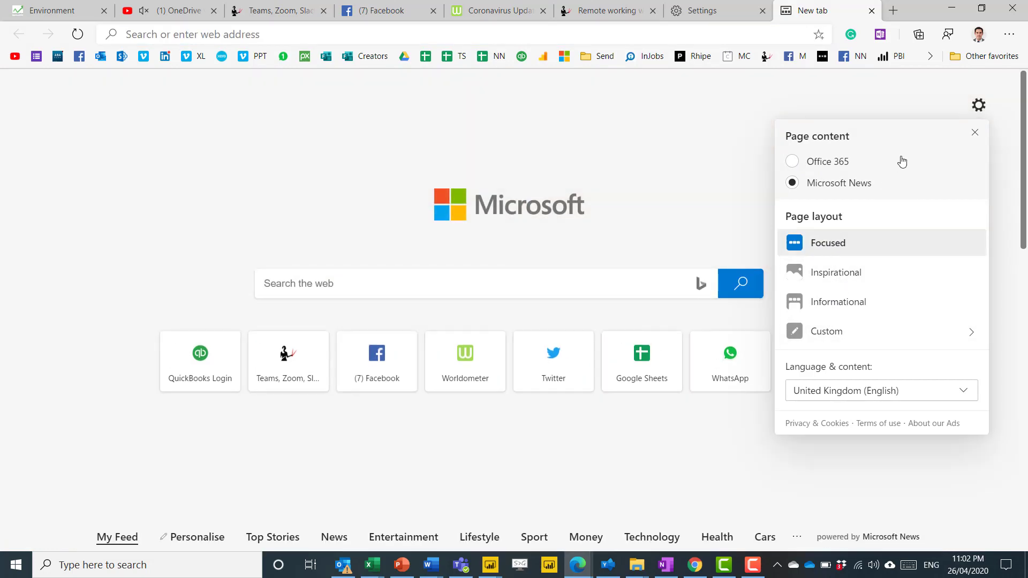
pyautogui.click(850, 272)
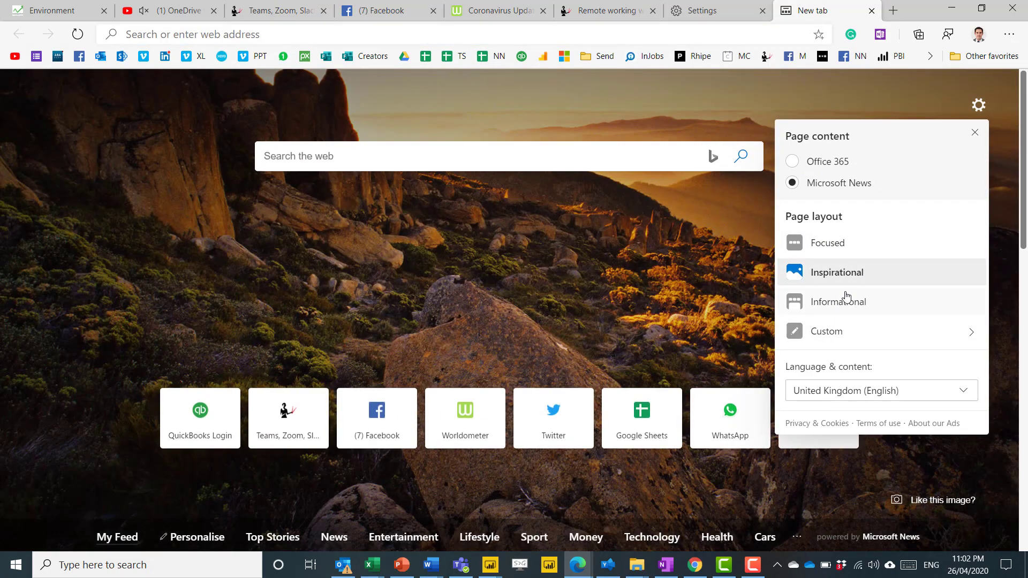
pyautogui.click(846, 303)
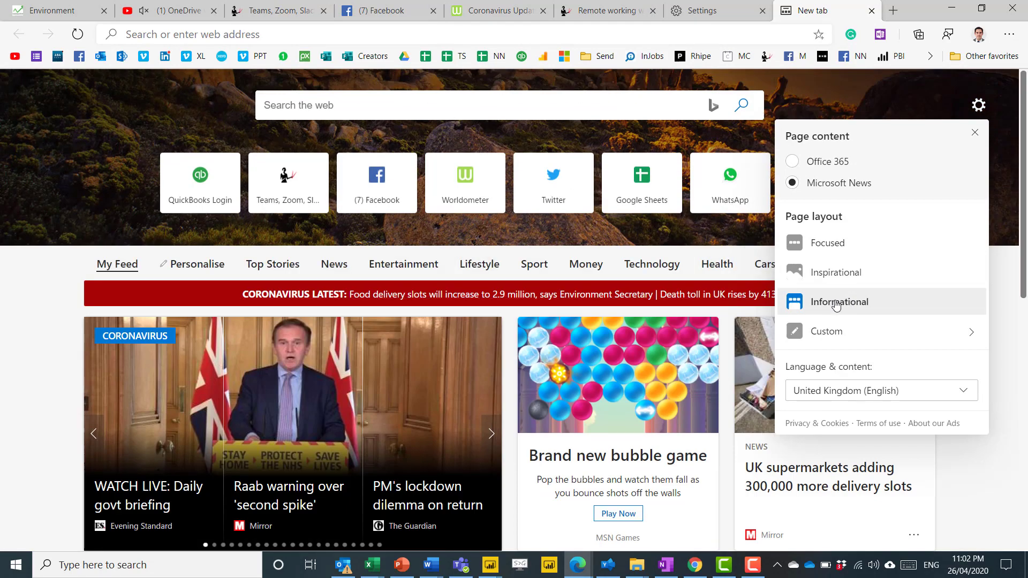
pyautogui.click(792, 161)
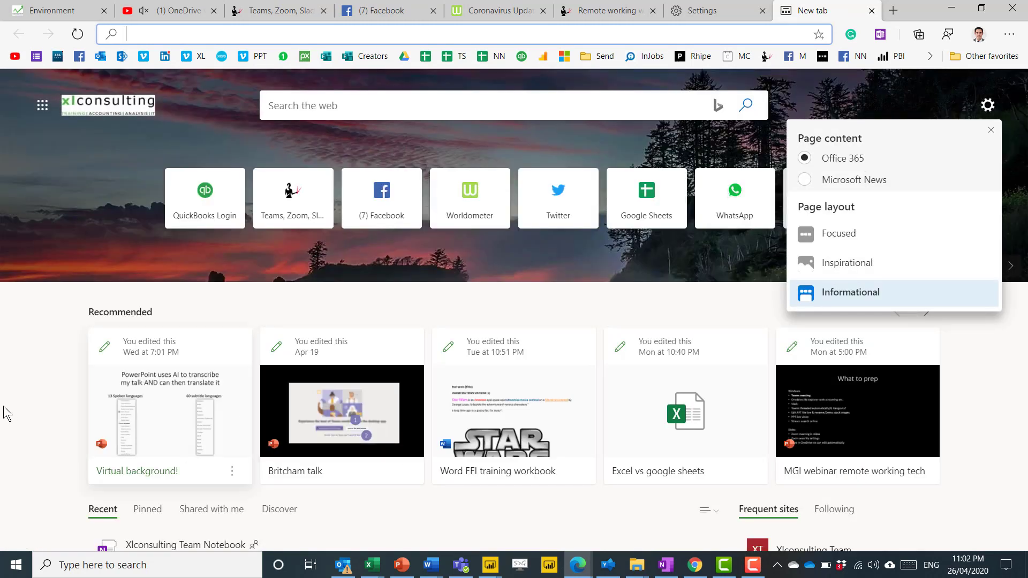
pyautogui.click(18, 384)
# Step: Browse the Office 365 app launcher and web search suggestions on the new tab page
pyautogui.scroll(-6, 144, 291)
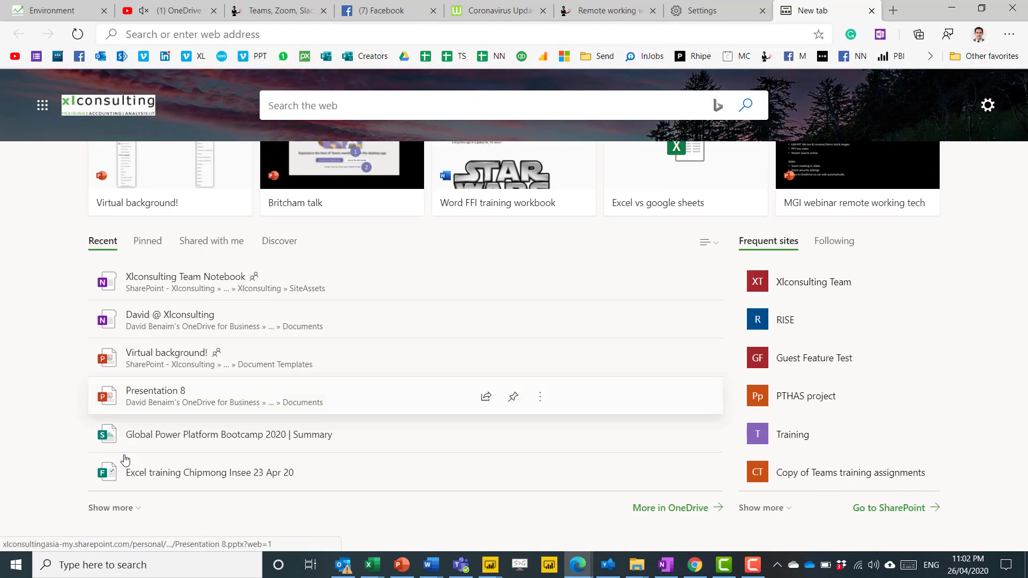
pyautogui.scroll(6, 60, 162)
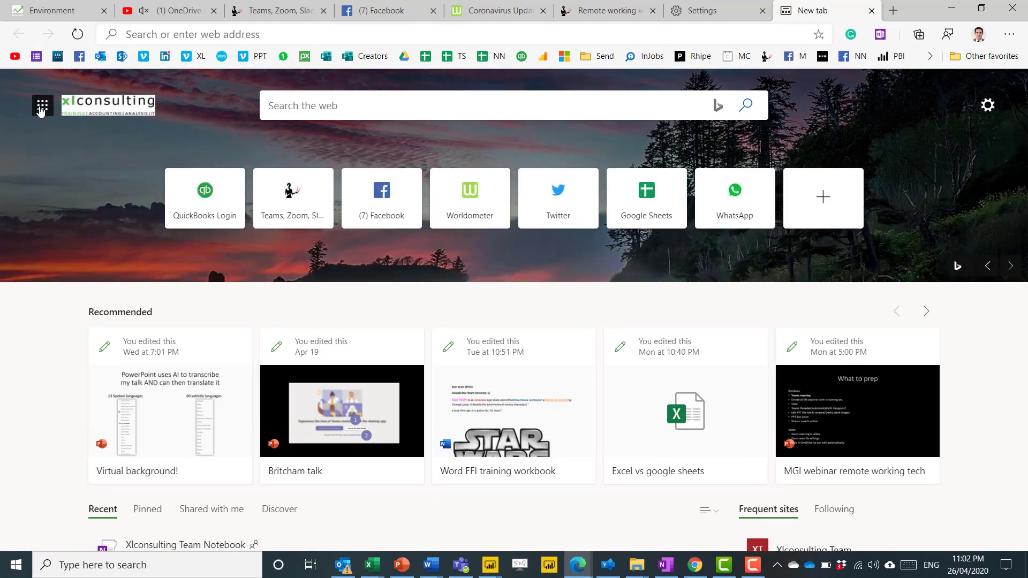
pyautogui.click(42, 105)
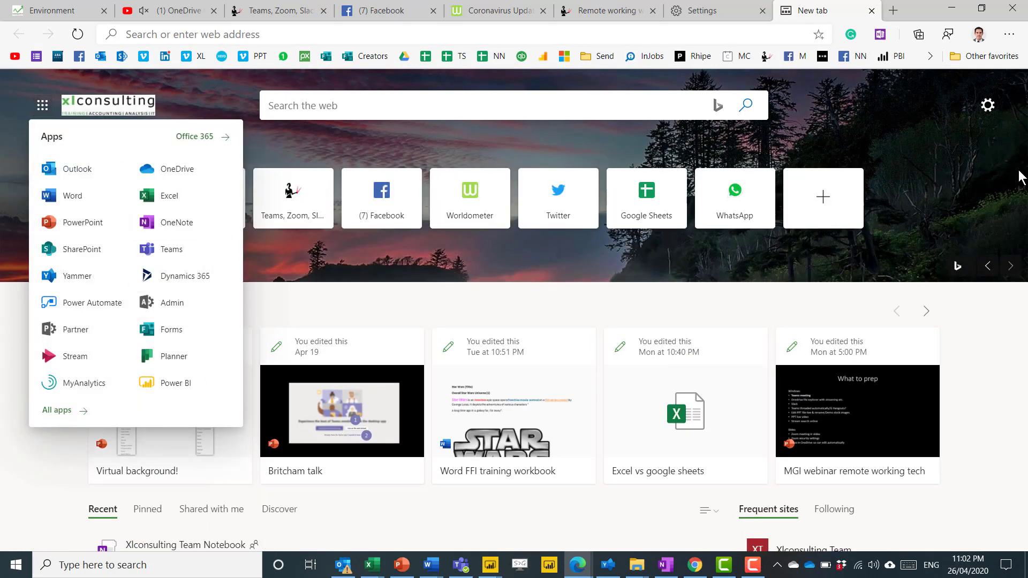
pyautogui.click(978, 178)
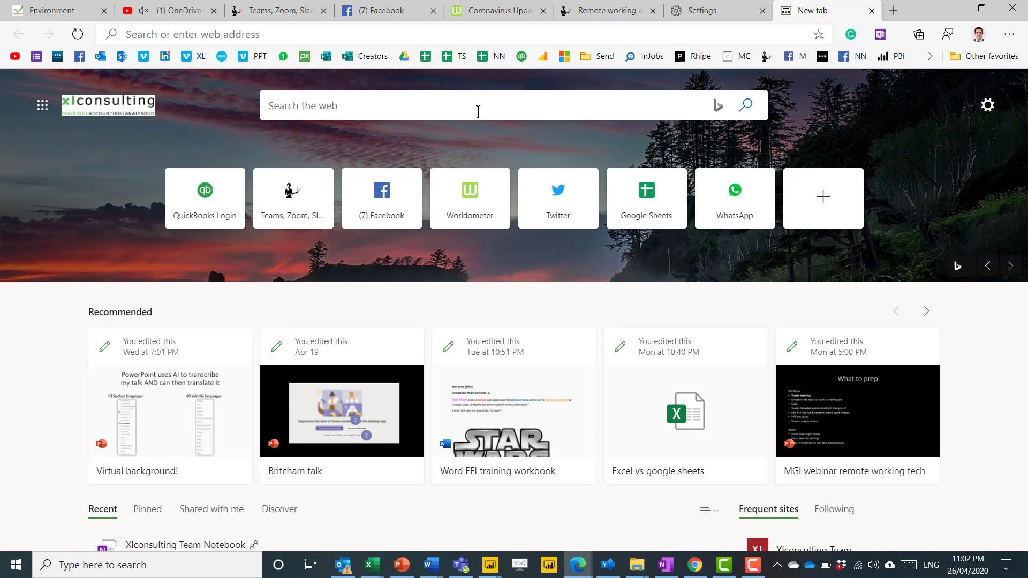
pyautogui.click(431, 111)
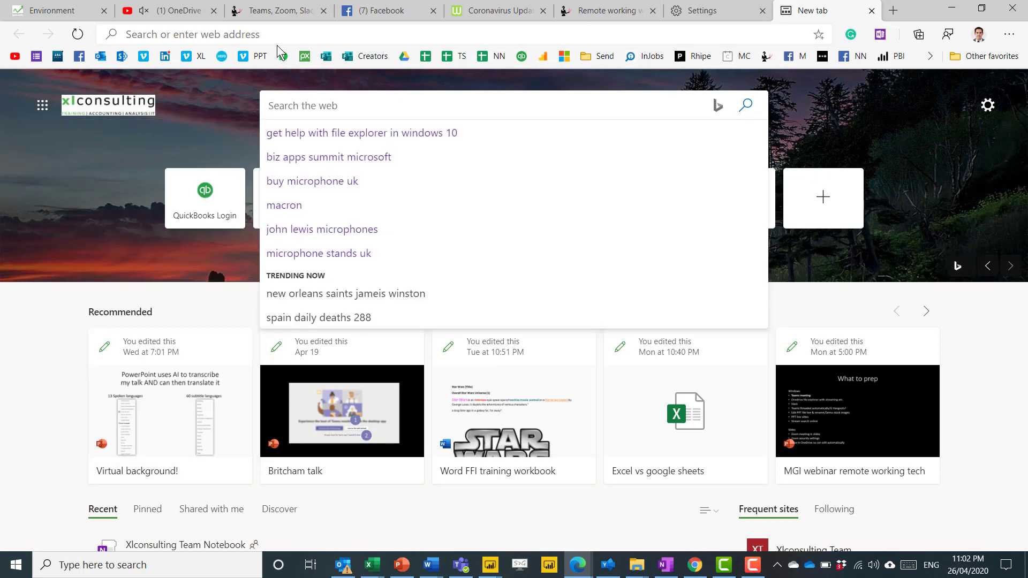
pyautogui.click(272, 33)
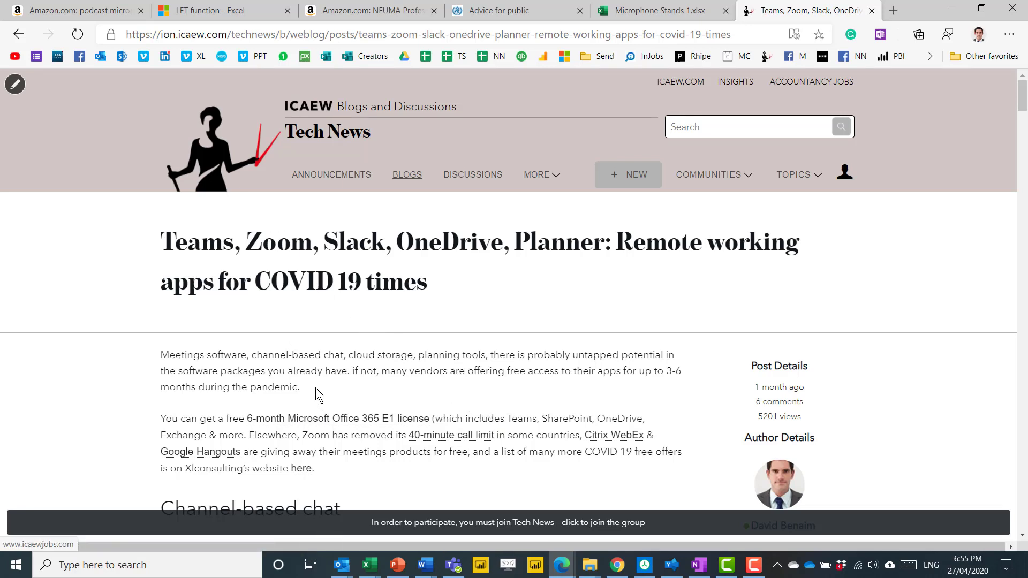
# Step: Select the ICAEW article's first paragraph and have Edge read the selection aloud
pyautogui.moveTo(315, 387); pyautogui.dragTo(161, 355)
pyautogui.rightClick(173, 358)
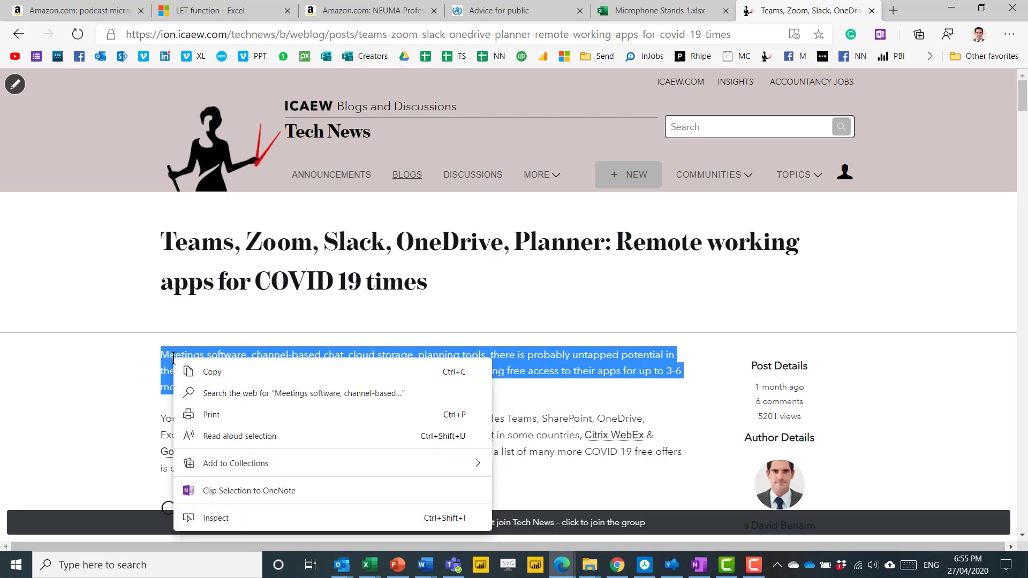
pyautogui.click(252, 436)
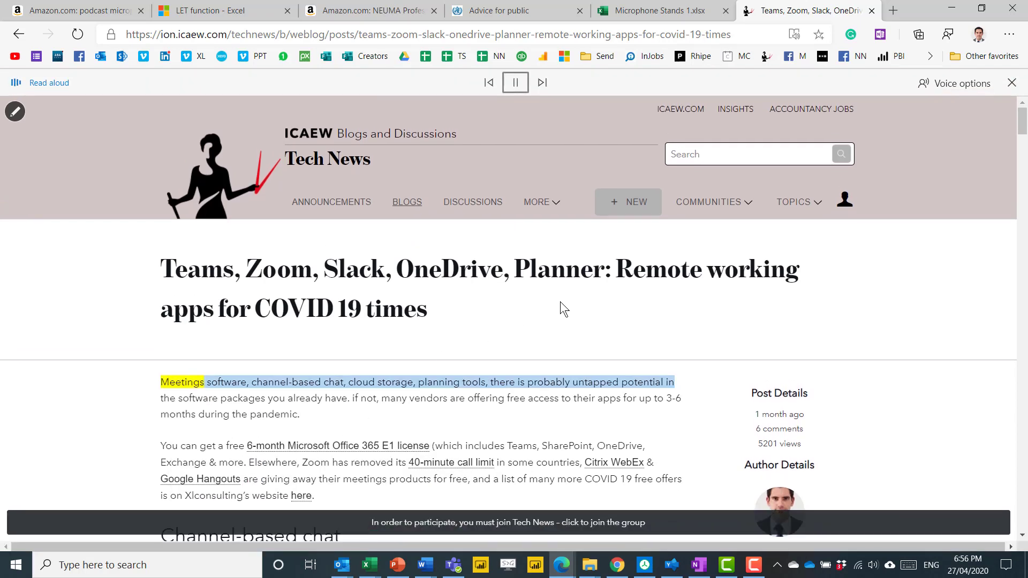
# Step: Pause the Read aloud playback, then resume it from the main menu
pyautogui.click(576, 464)
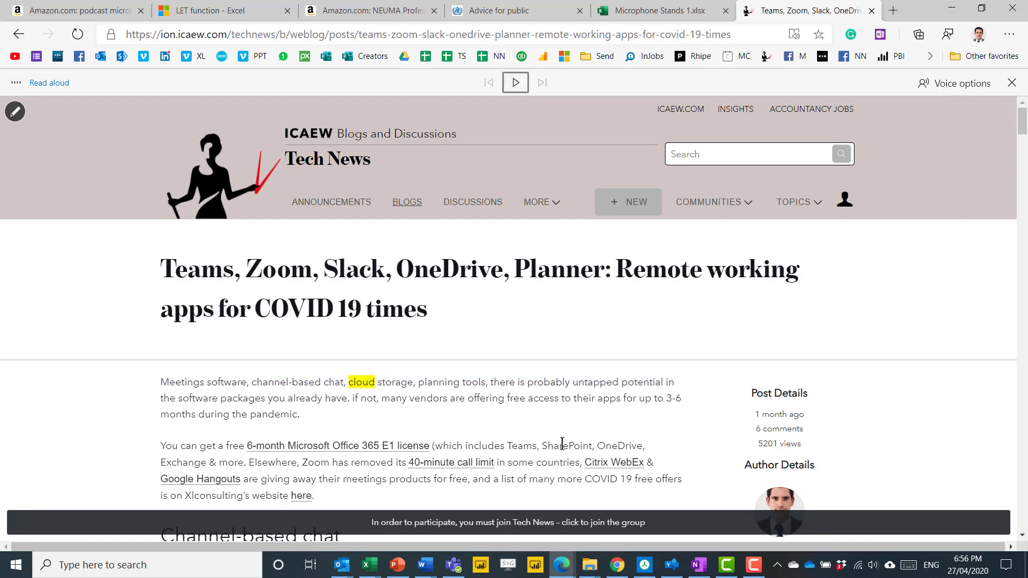
pyautogui.click(1008, 36)
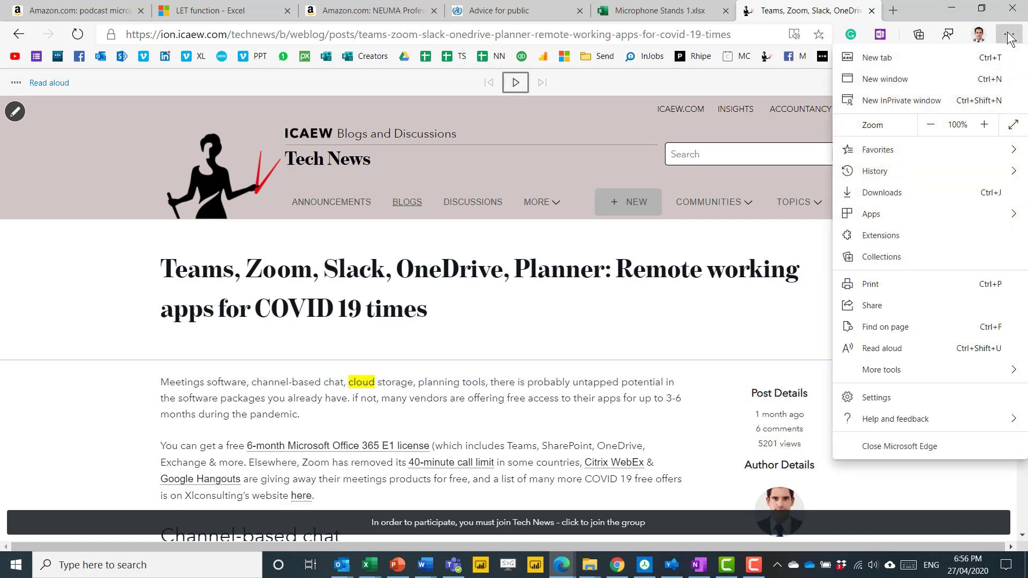
pyautogui.click(910, 348)
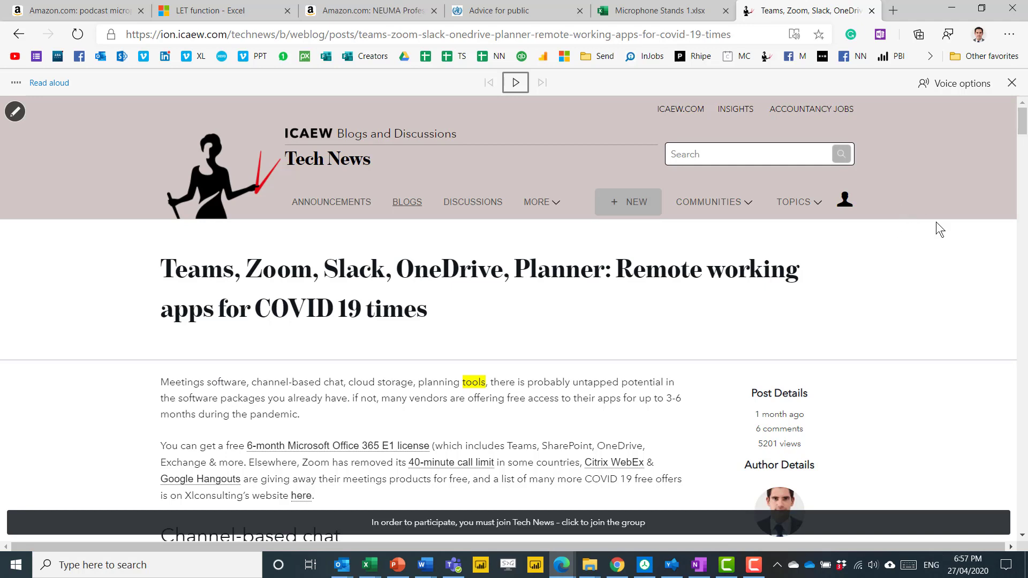
# Step: Glance at the browser profiles, then open a new tab and its Office 365 app list
pyautogui.click(978, 34)
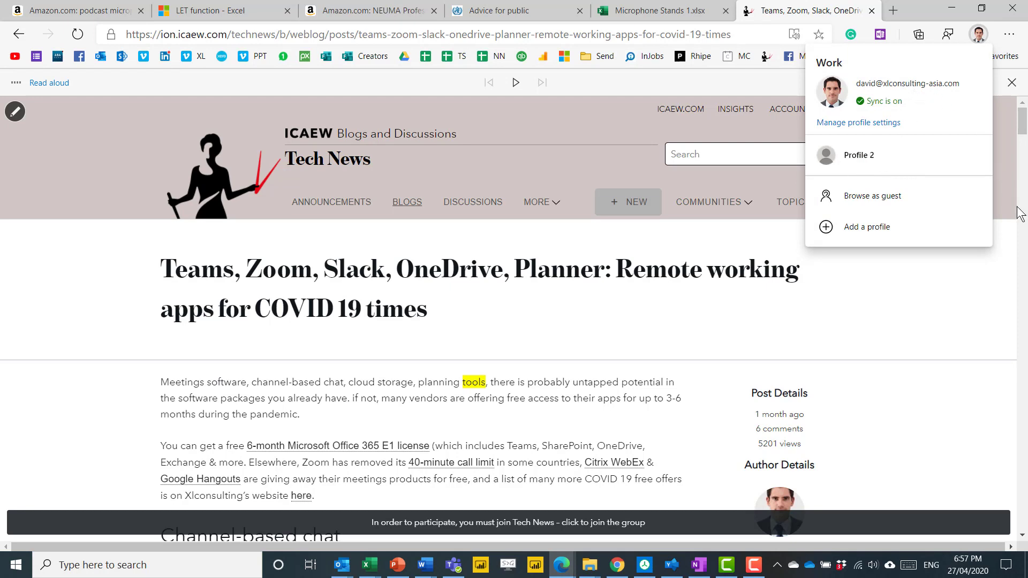
pyautogui.click(996, 200)
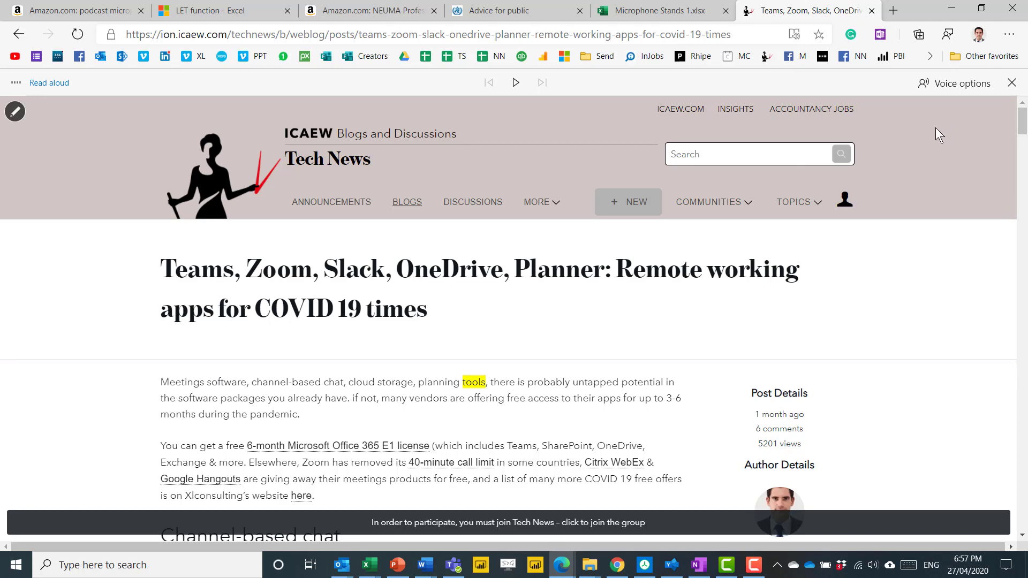
pyautogui.click(893, 11)
pyautogui.click(43, 104)
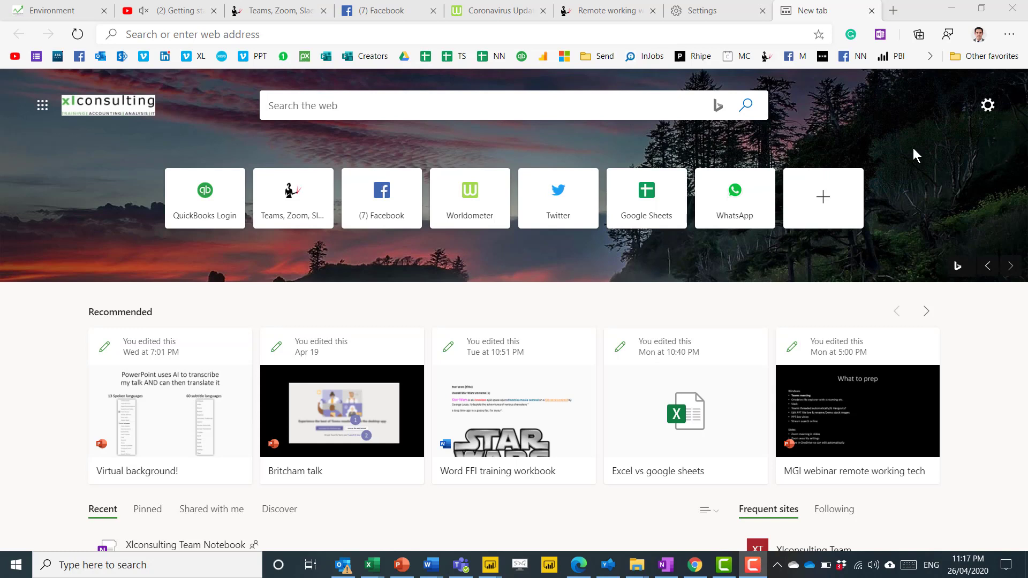
# Step: Search Google for 'download edge' and open Microsoft's Download New Microsoft Edge page
pyautogui.click(303, 35)
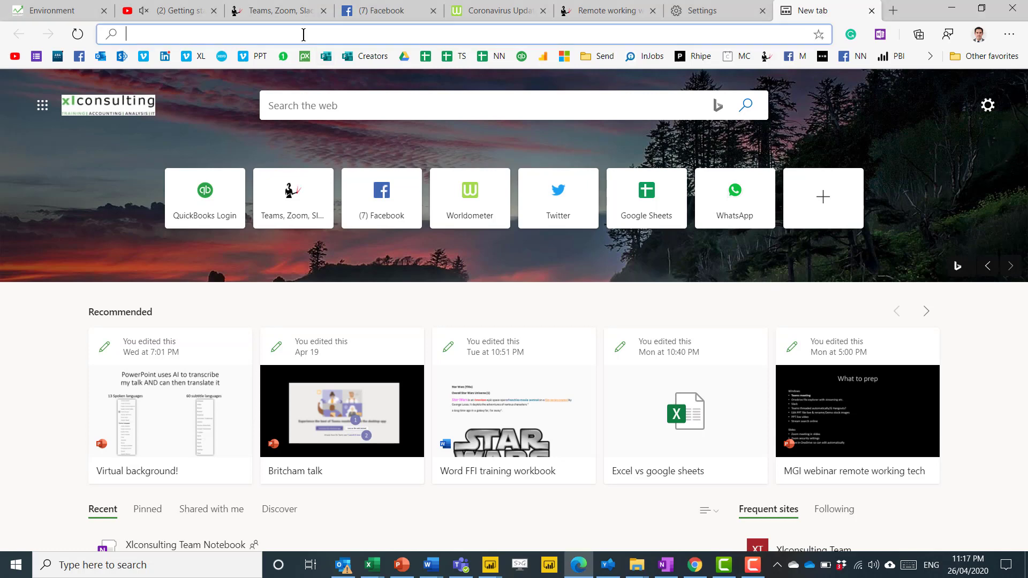
pyautogui.write('download edge')
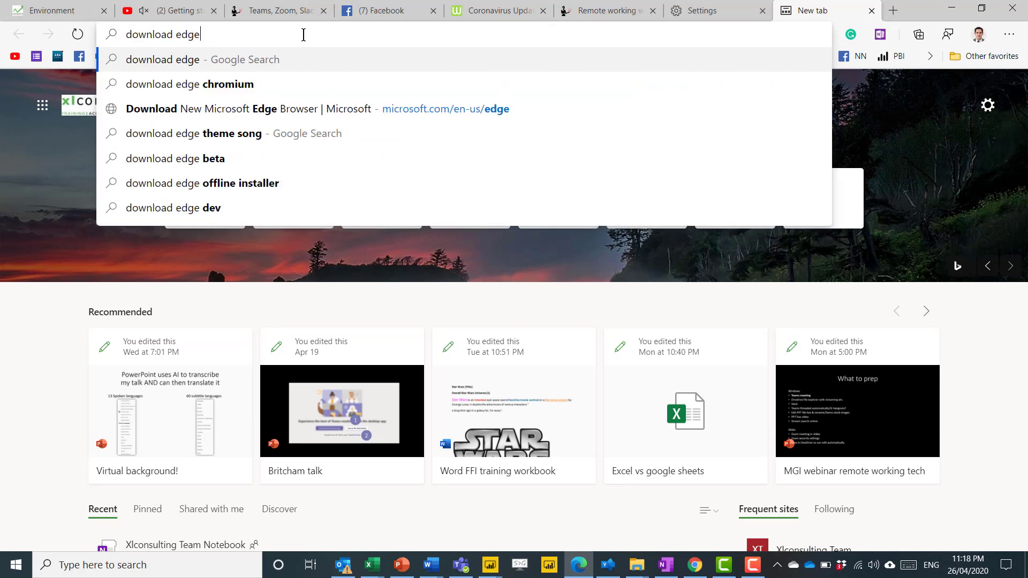
pyautogui.press('Return')
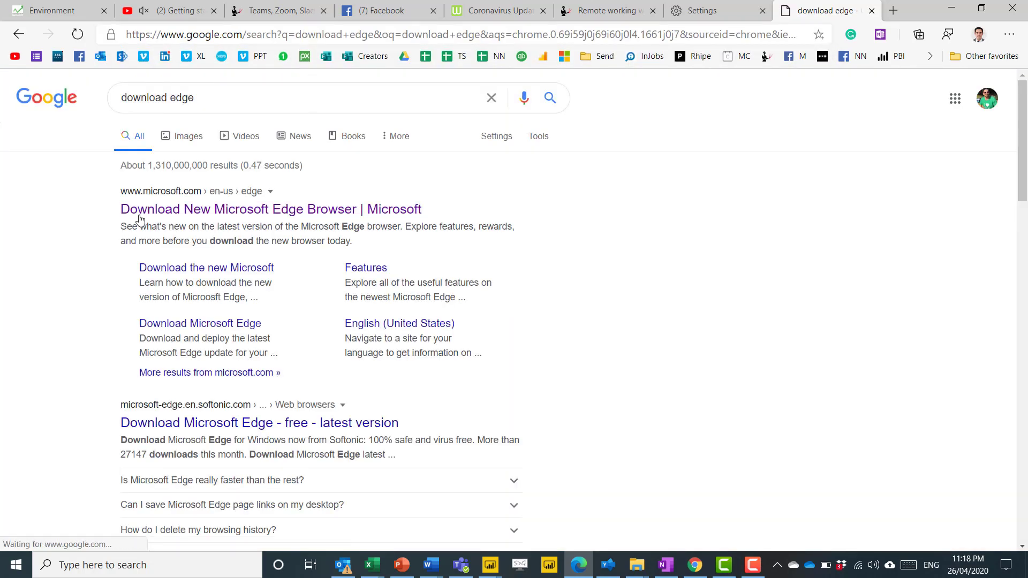
pyautogui.click(243, 212)
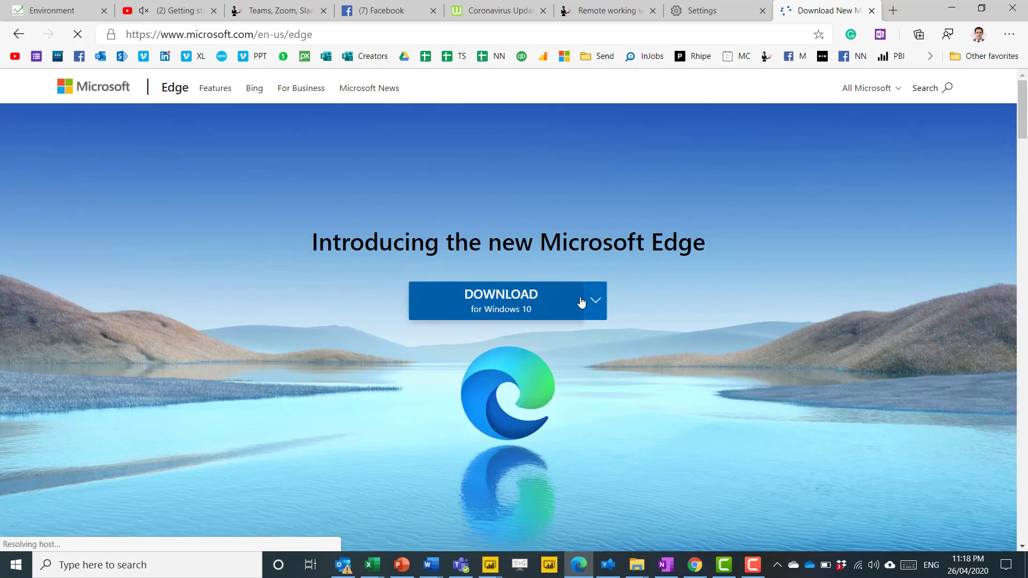
# Step: Check which other platforms the Edge download supports, then close that list
pyautogui.click(596, 302)
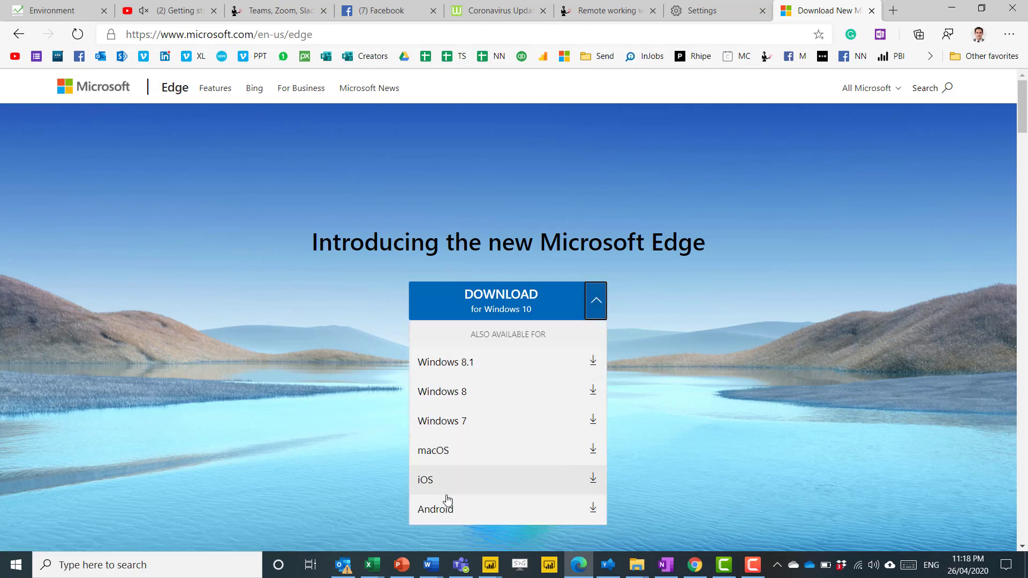
pyautogui.click(825, 288)
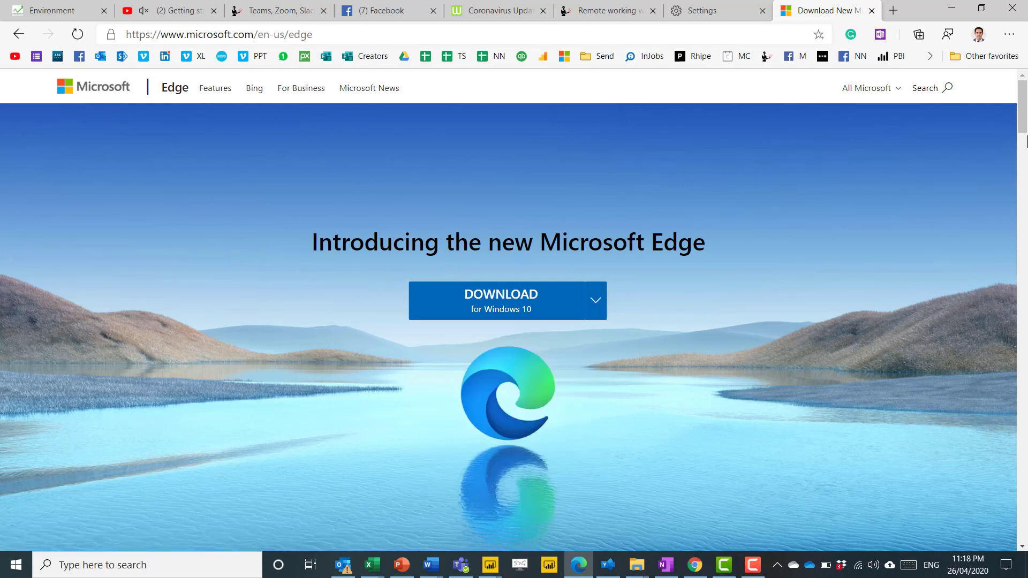
pyautogui.moveTo(1026, 138); pyautogui.dragTo(966, 162)
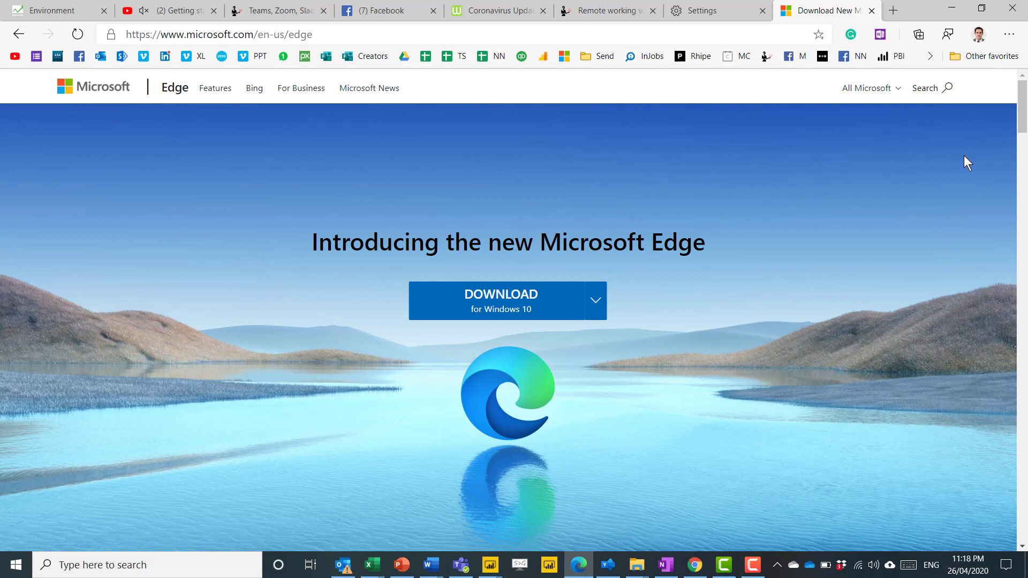